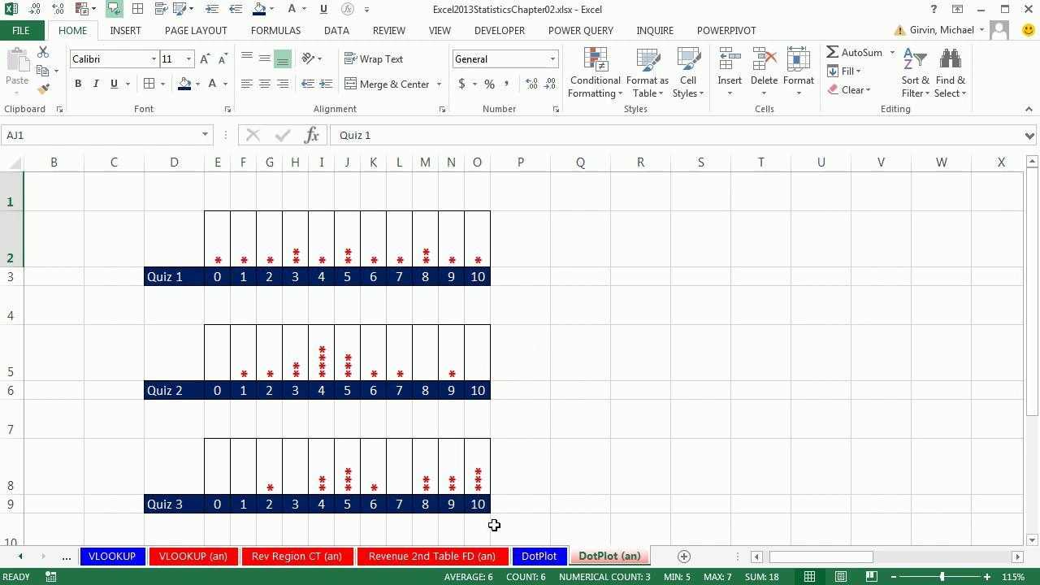
# Insert ten blank rows above the quiz score table on the DotPlot sheet.
pyautogui.click(538, 556)
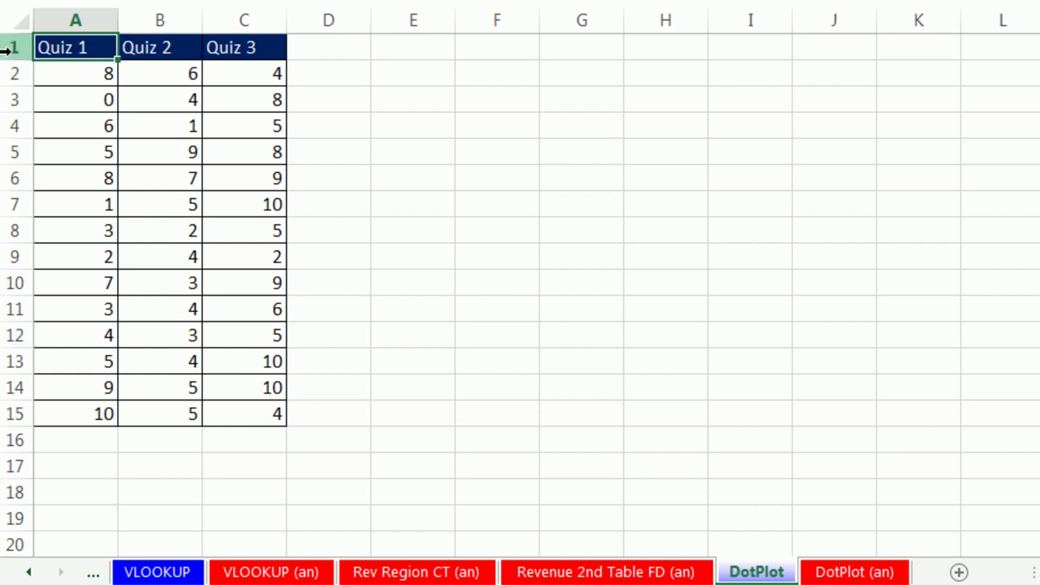
pyautogui.moveTo(11, 48); pyautogui.dragTo(11, 281)
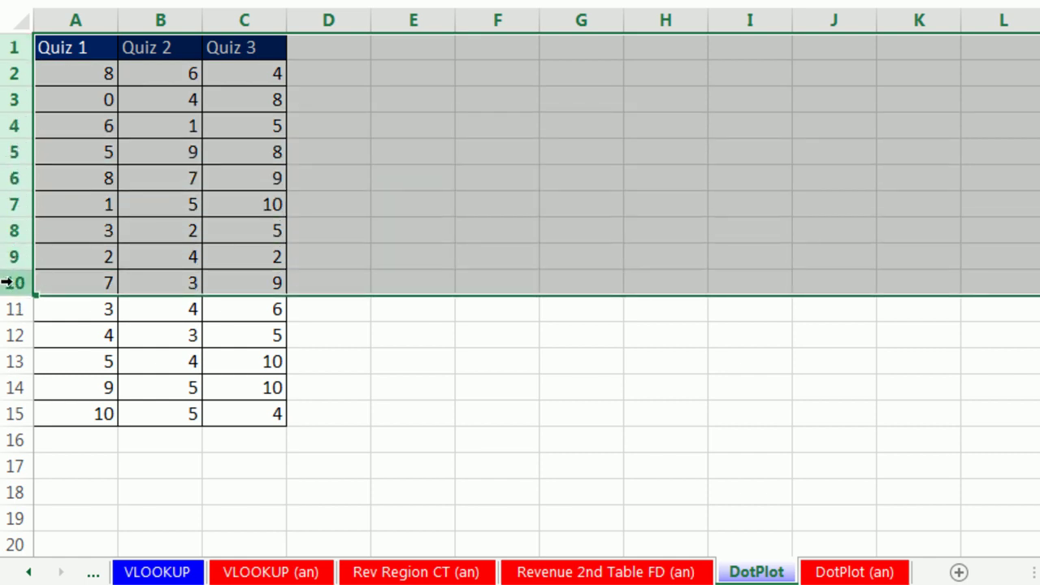
pyautogui.rightClick(10, 232)
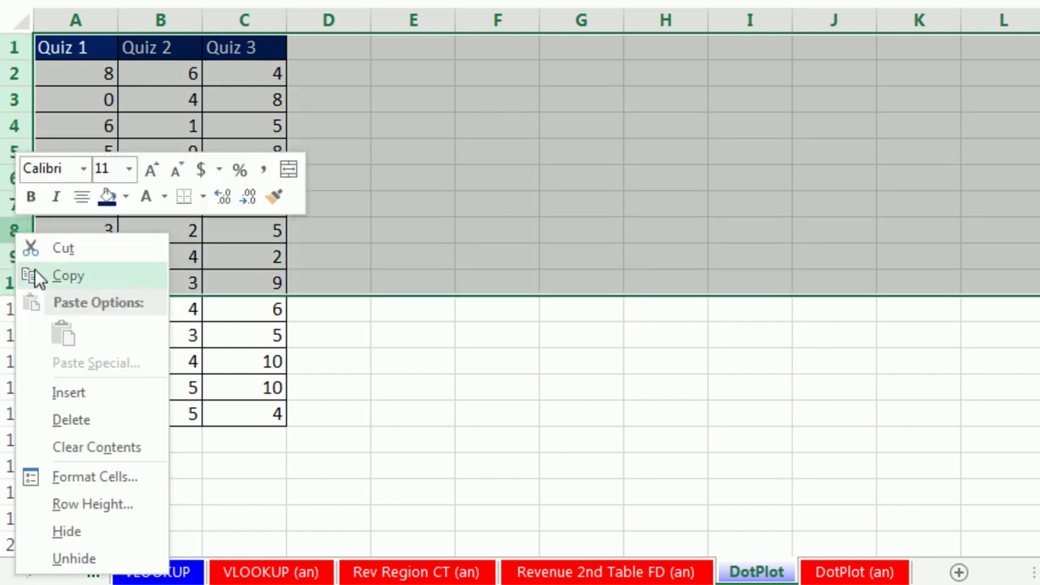
pyautogui.click(76, 397)
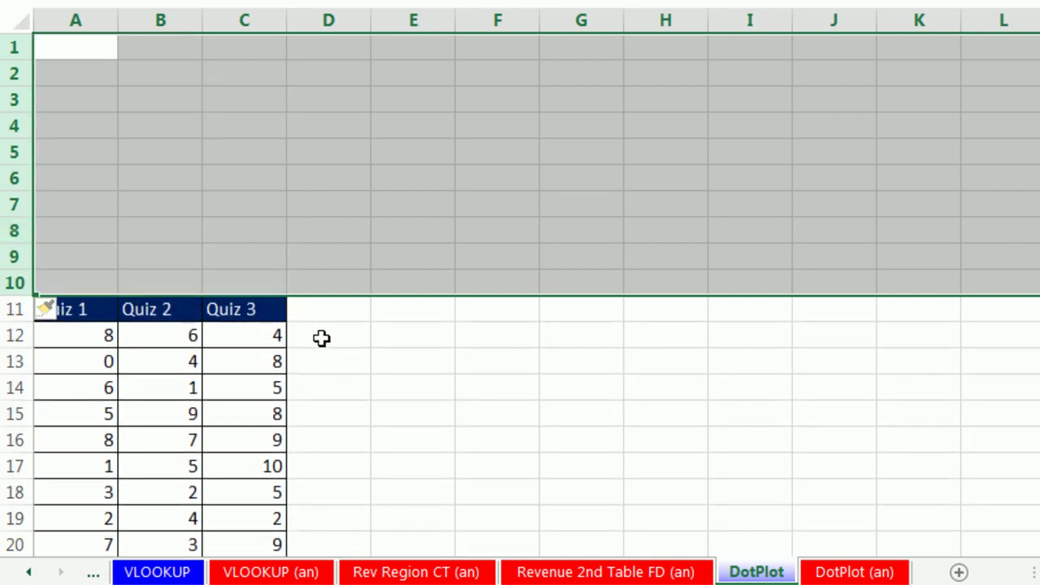
# Enter the label Quiz 3 in D9 and fill the scores 0 through 10 across E9:O9.
pyautogui.click(331, 256)
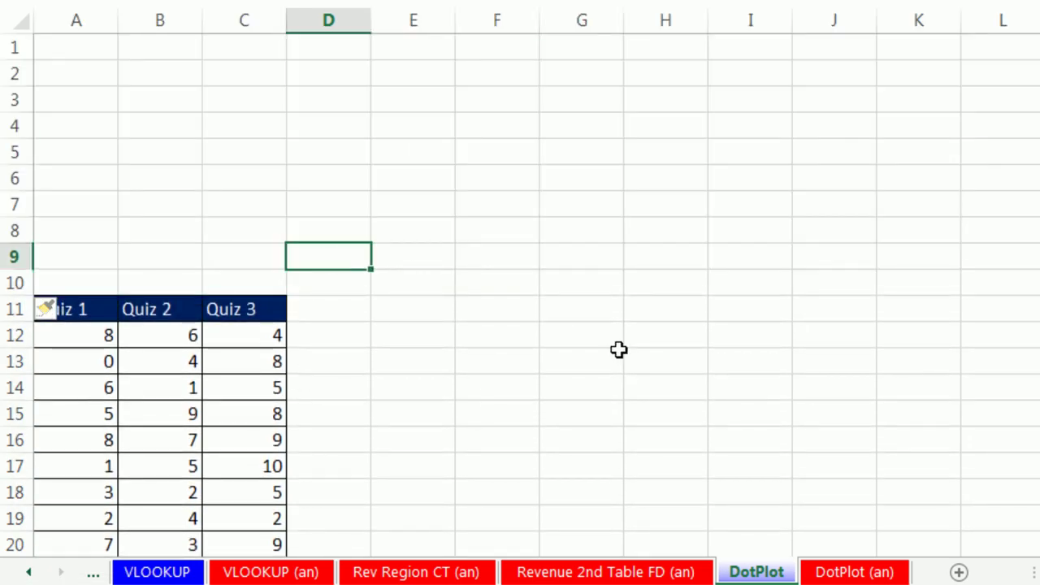
pyautogui.write('Quiz 3')
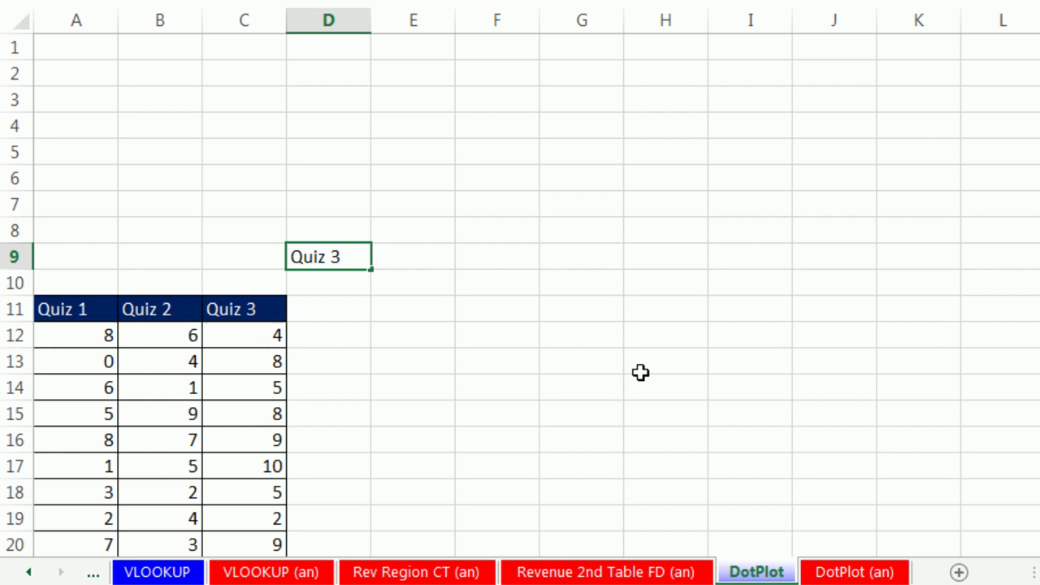
pyautogui.press('Tab')
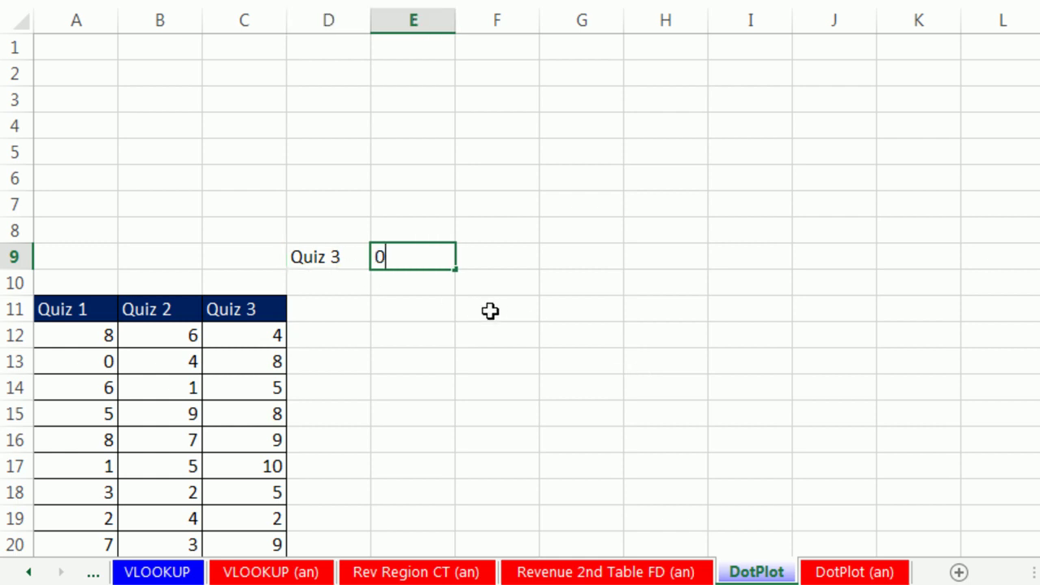
pyautogui.press('Tab')
pyautogui.press('Tab')
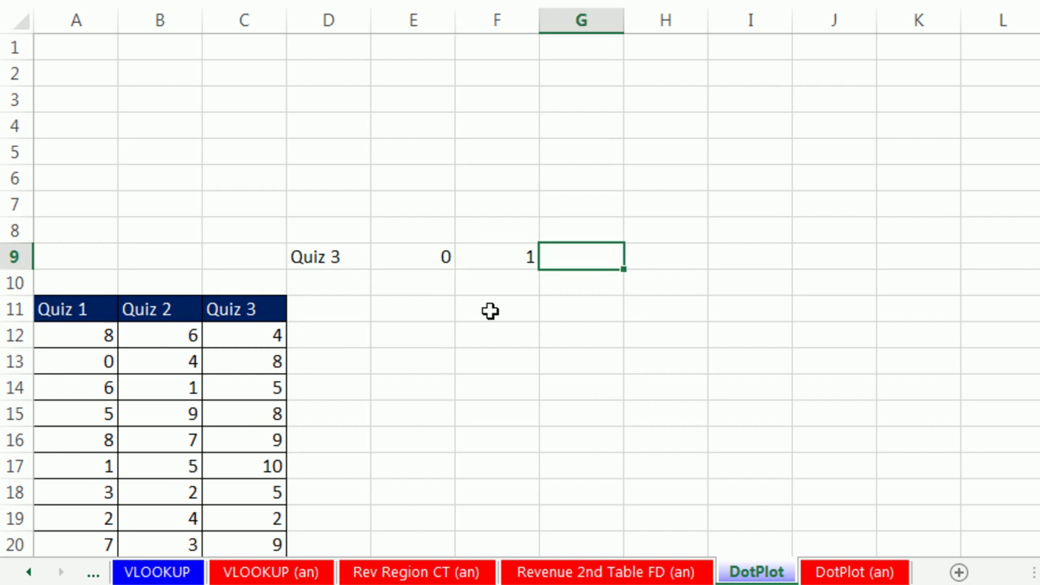
pyautogui.moveTo(409, 258); pyautogui.dragTo(478, 269)
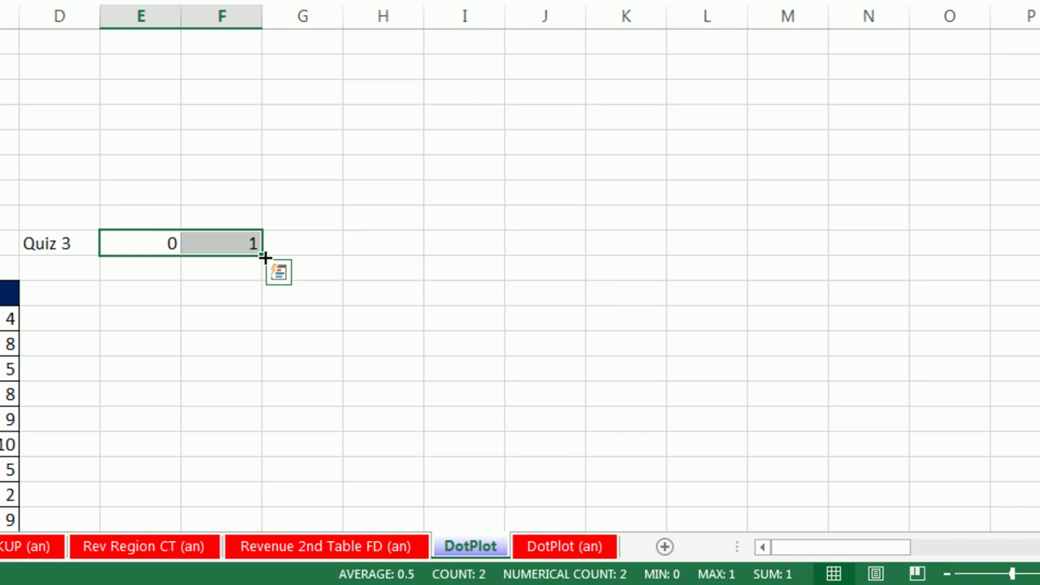
pyautogui.moveTo(264, 257); pyautogui.dragTo(977, 239)
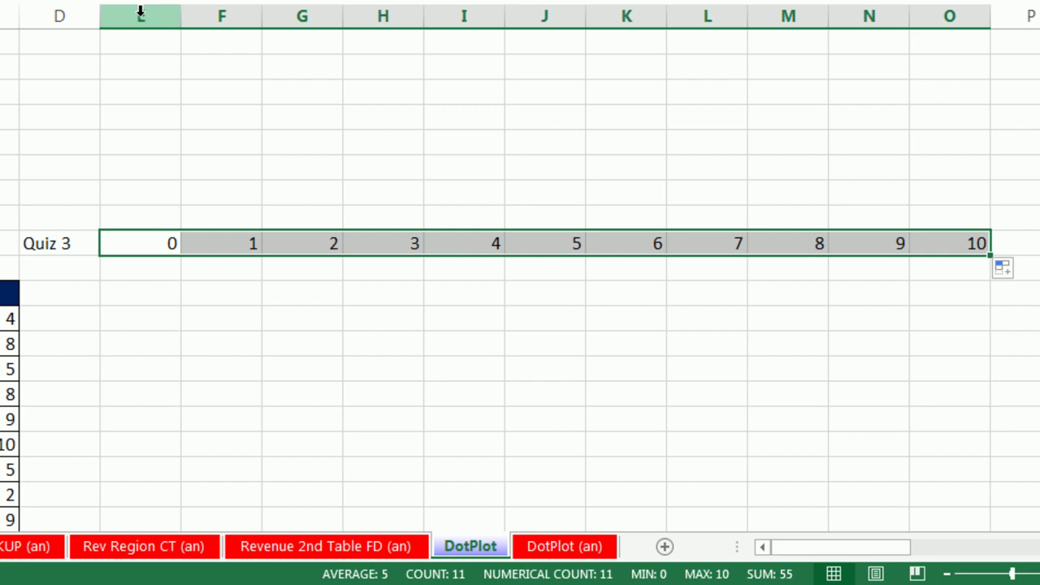
# Narrow columns E through O to one equal width that just fits the score numbers.
pyautogui.moveTo(134, 13); pyautogui.dragTo(947, 14)
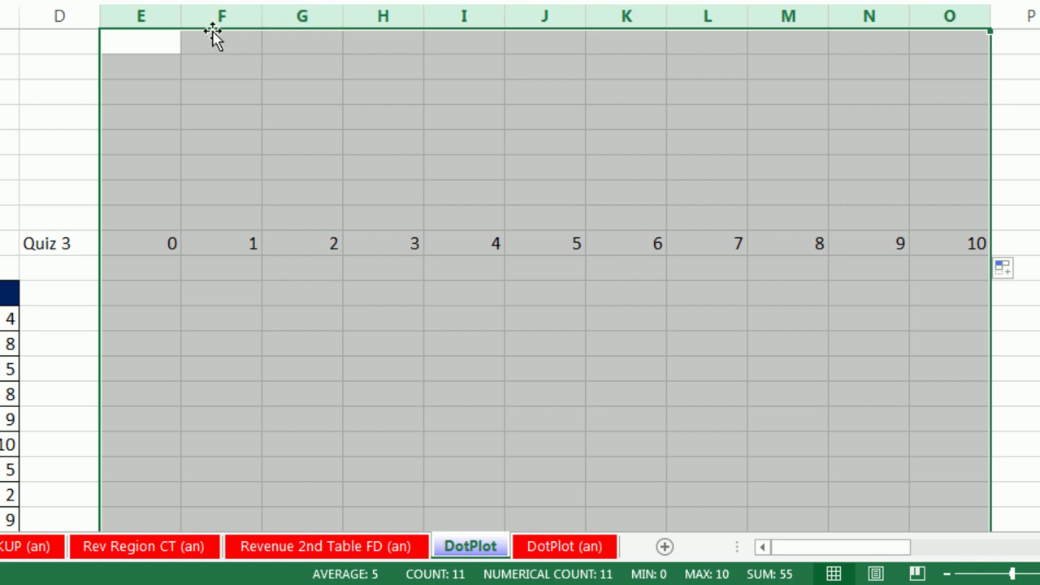
pyautogui.moveTo(176, 23); pyautogui.dragTo(135, 25)
pyautogui.click(118, 215)
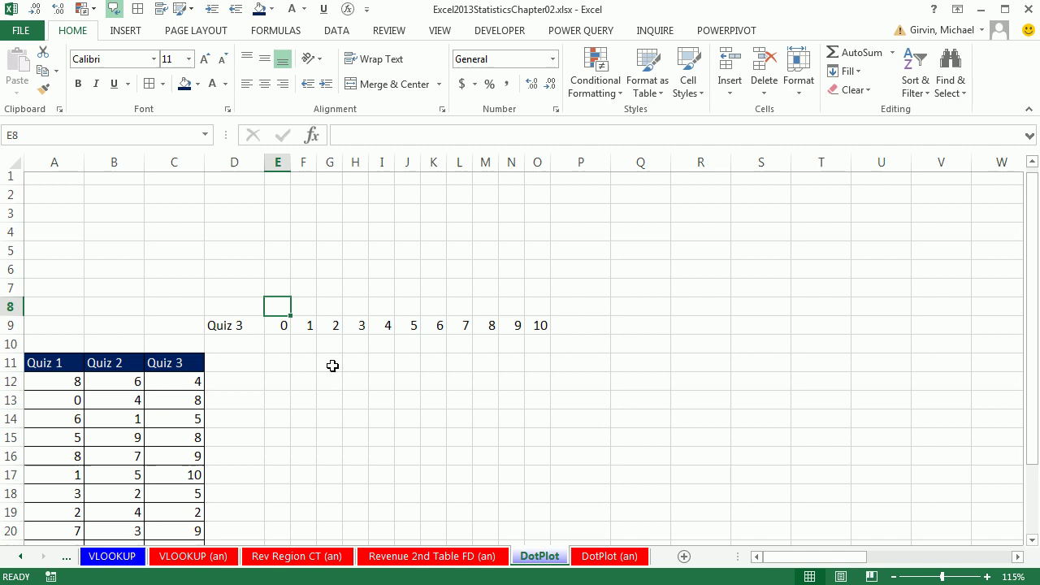
# Format the Quiz 3 score row D9:O9 with a dark blue fill and white font.
pyautogui.scroll(-2, 193, 297)
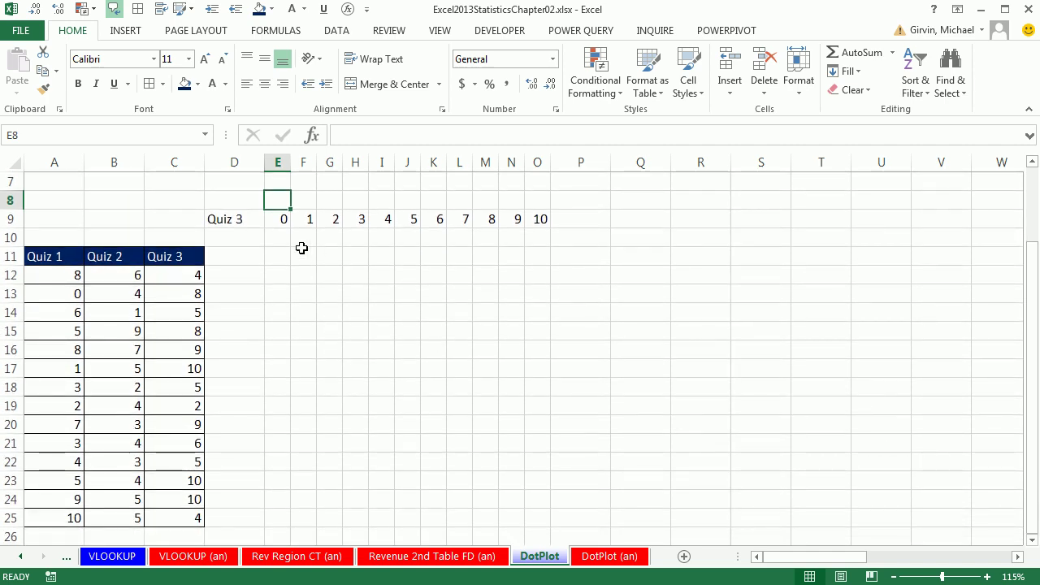
pyautogui.moveTo(218, 221); pyautogui.dragTo(540, 218)
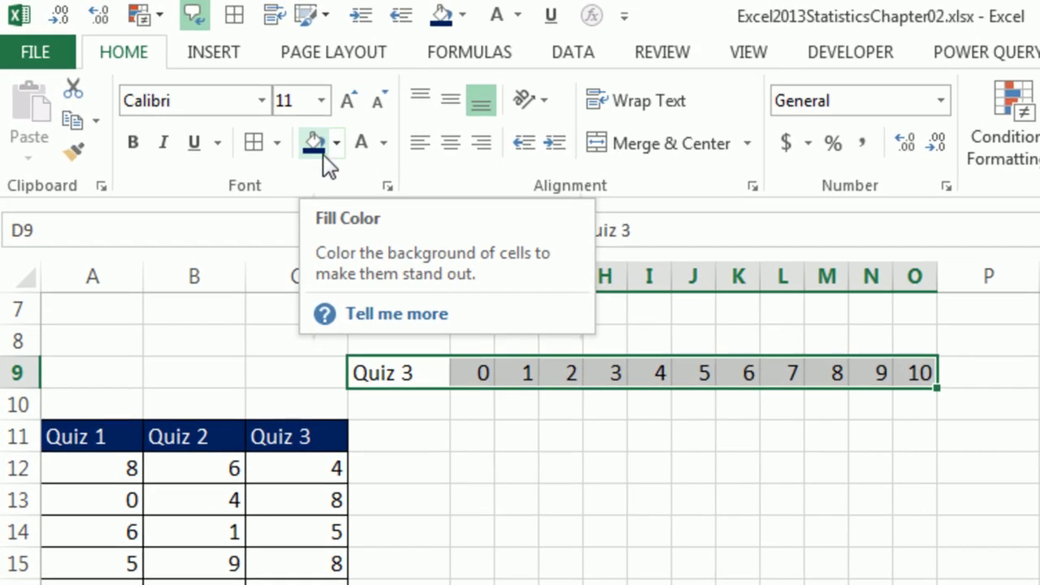
pyautogui.click(336, 144)
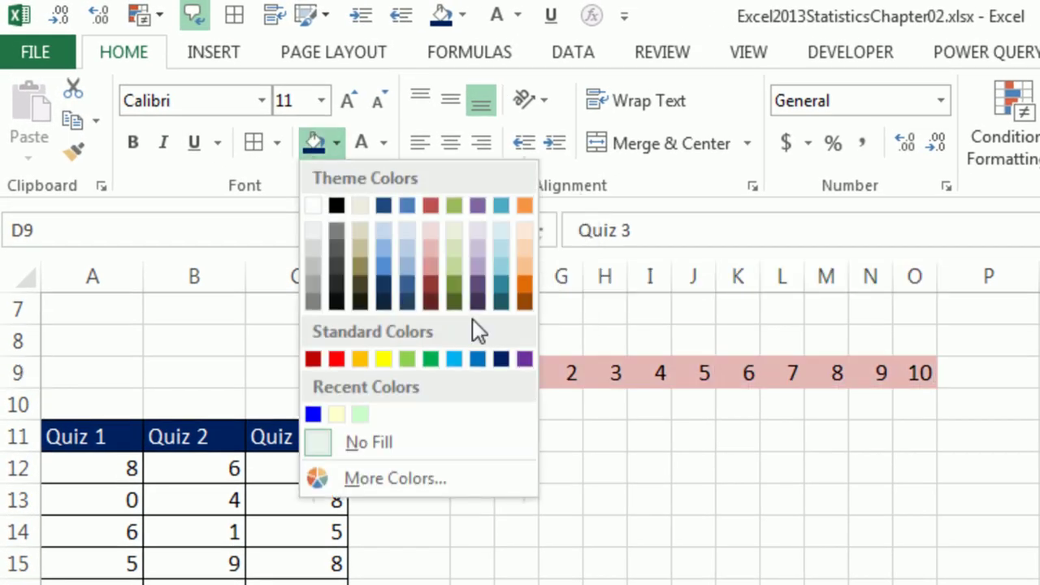
pyautogui.click(502, 359)
pyautogui.click(382, 143)
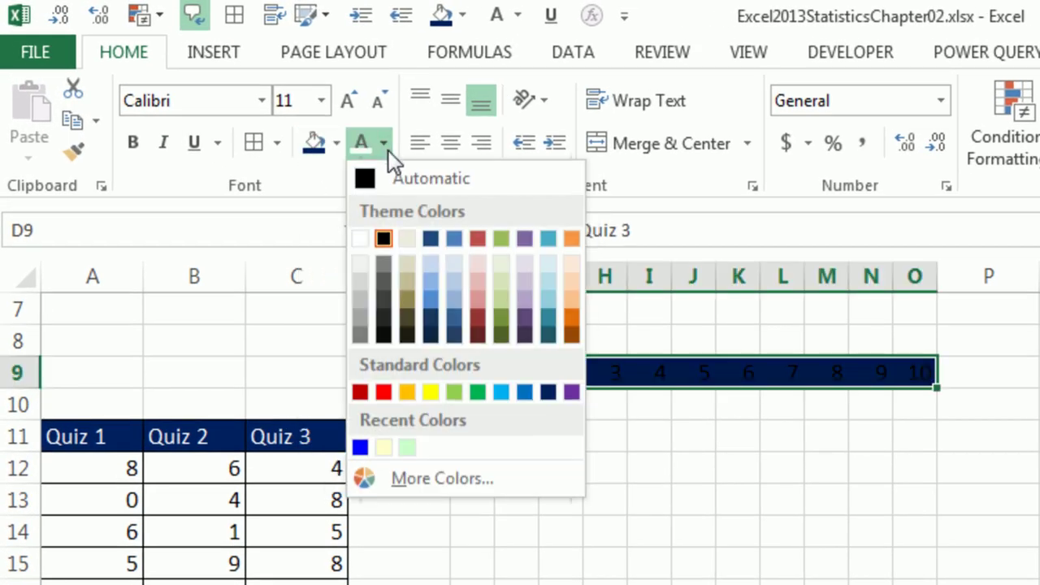
pyautogui.click(357, 240)
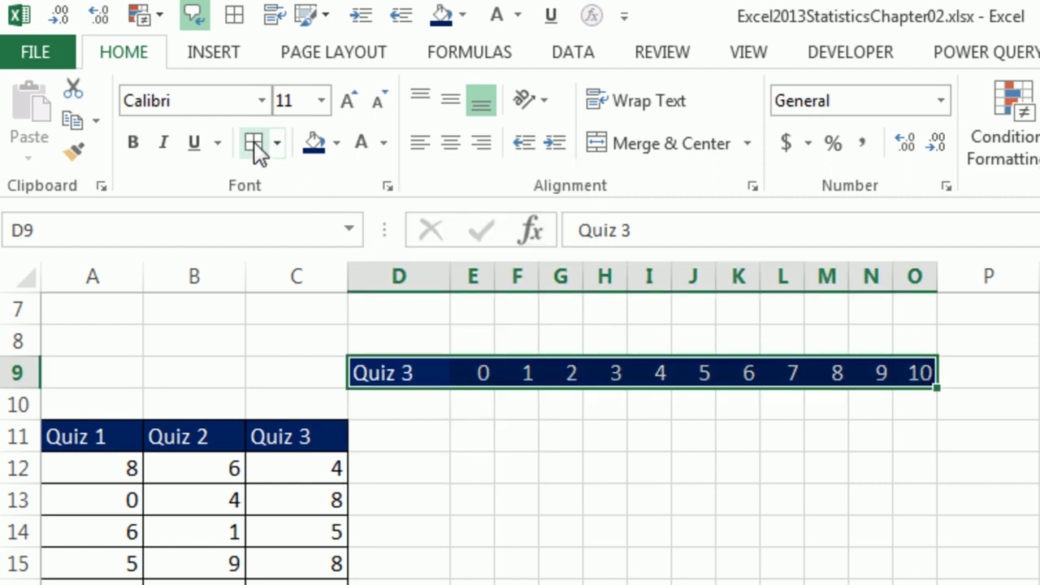
# Add borders around all the cells E8:O8 above the score numbers.
pyautogui.moveTo(470, 349); pyautogui.dragTo(918, 340)
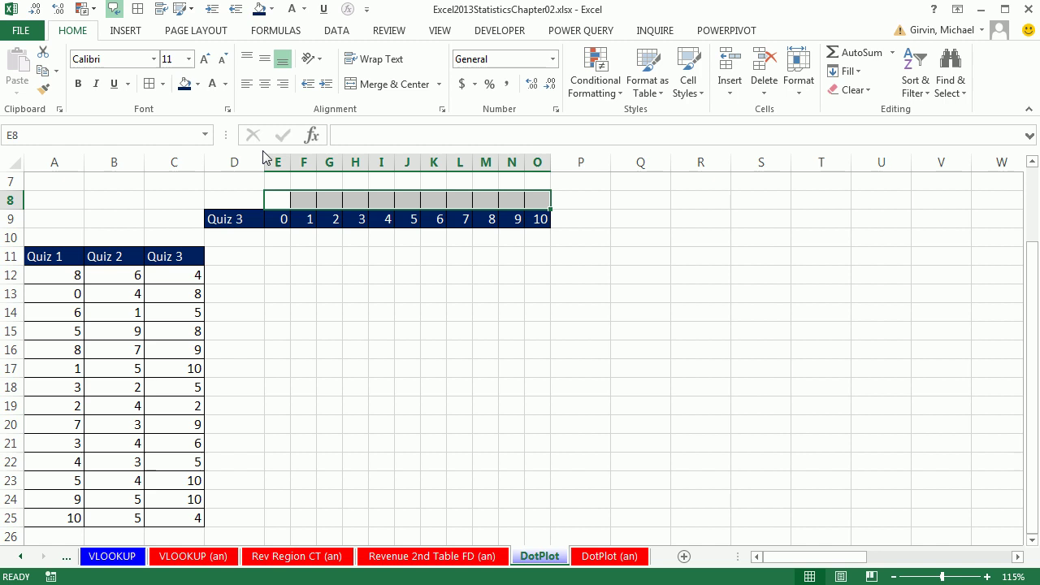
pyautogui.scroll(1, 367, 307)
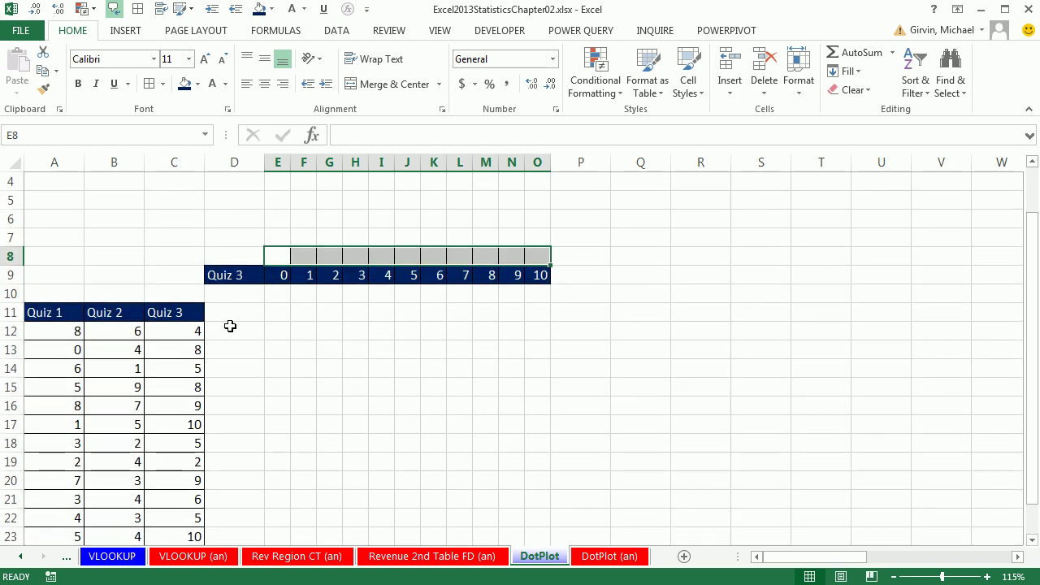
pyautogui.scroll(-1, 231, 364)
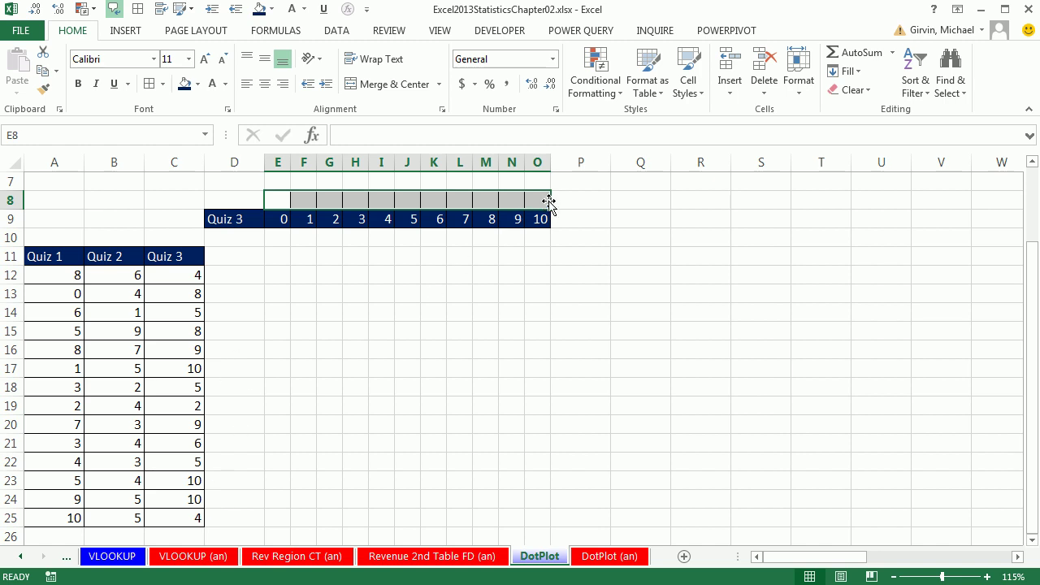
# Start a COUNTIFS formula in E8 with the Quiz 3 scores as the absolute criteria range $C$12:$C$25.
pyautogui.click(275, 203)
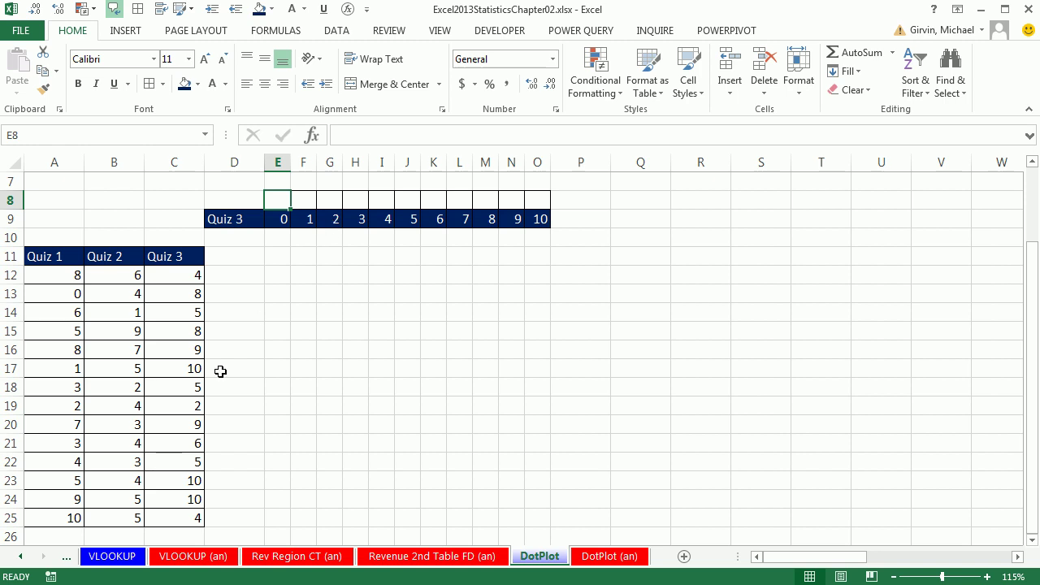
pyautogui.scroll(1, 320, 255)
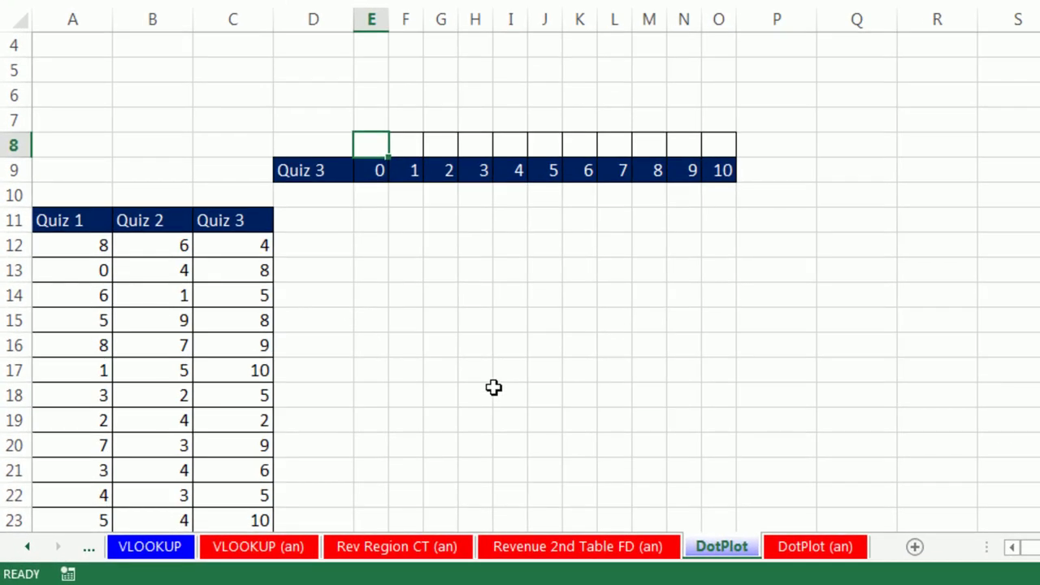
pyautogui.write('=c')
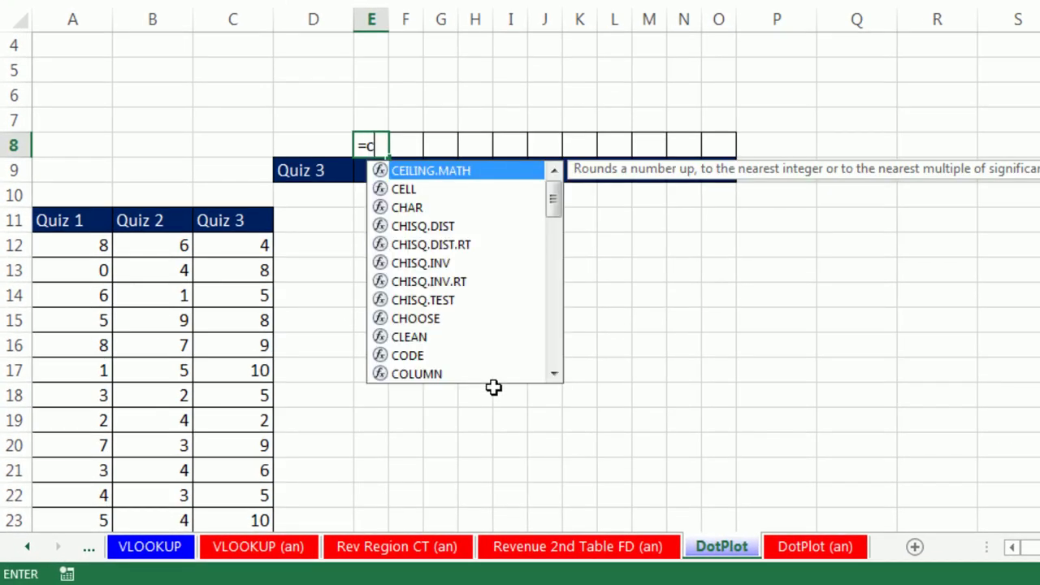
pyautogui.write('ountifs')
pyautogui.press('Tab')
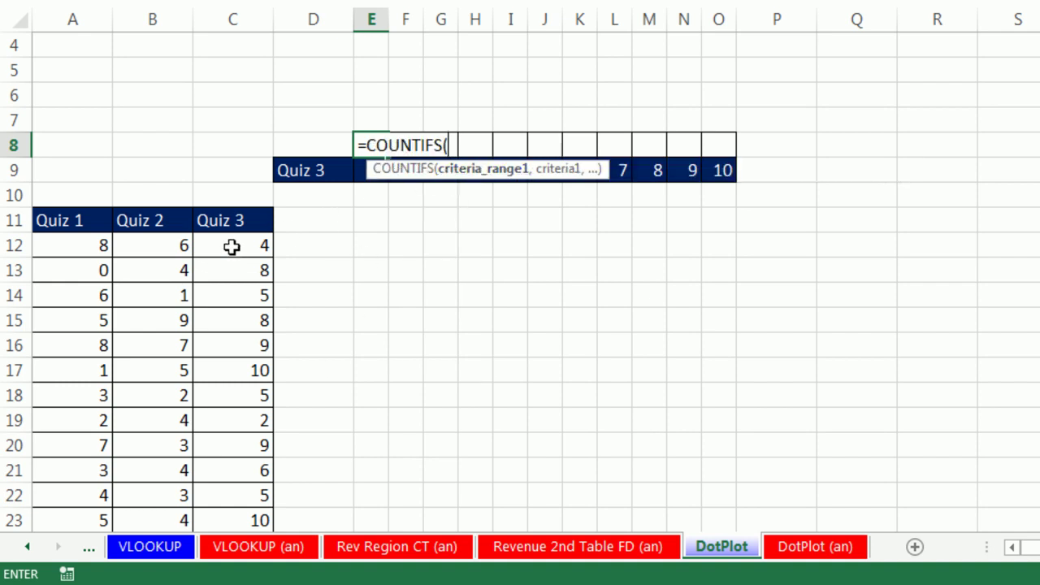
pyautogui.moveTo(232, 246); pyautogui.dragTo(252, 497)
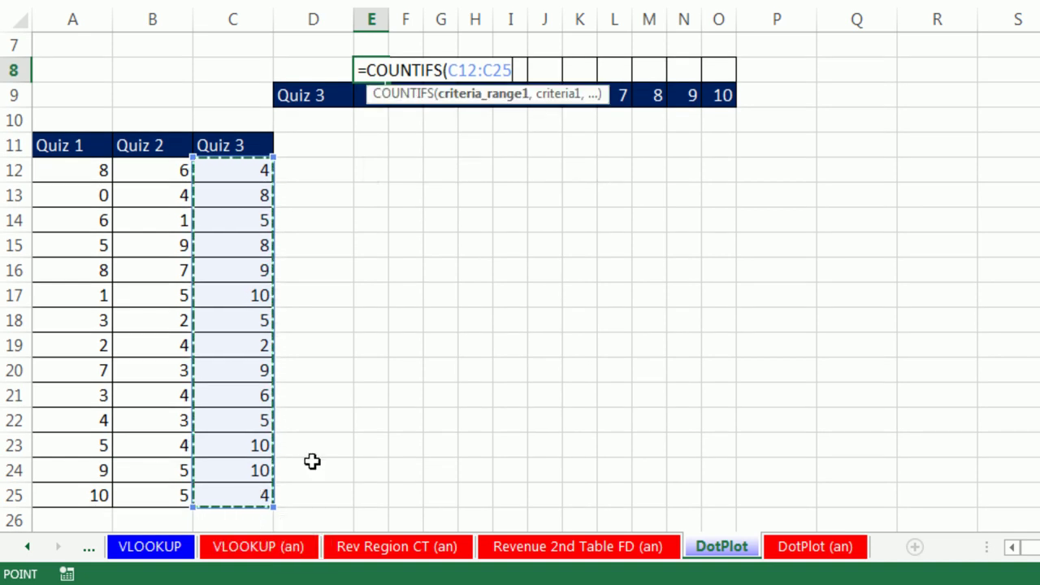
pyautogui.press('F4')
pyautogui.press('F4')
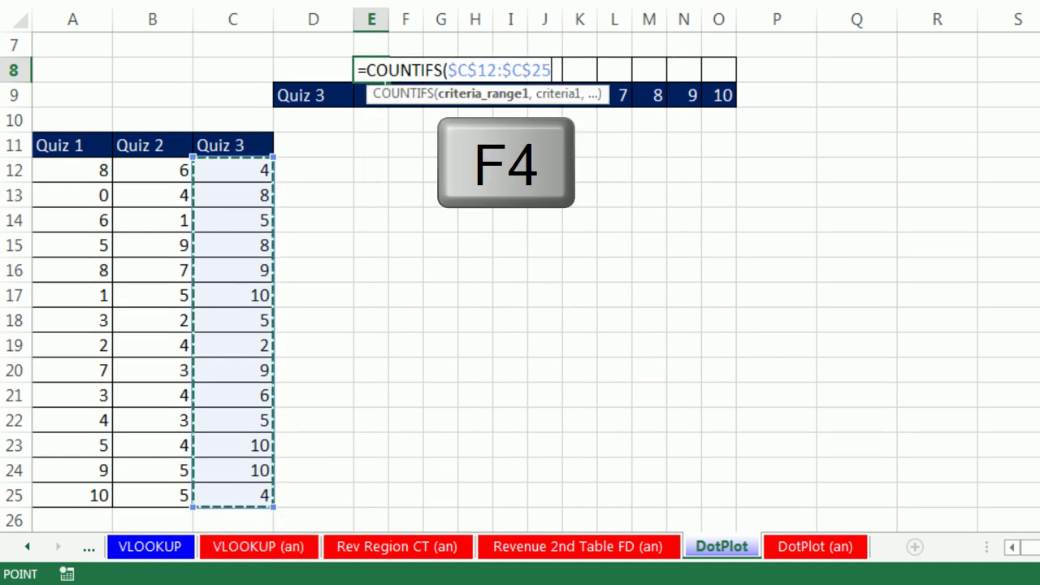
pyautogui.scroll(2, 512, 171)
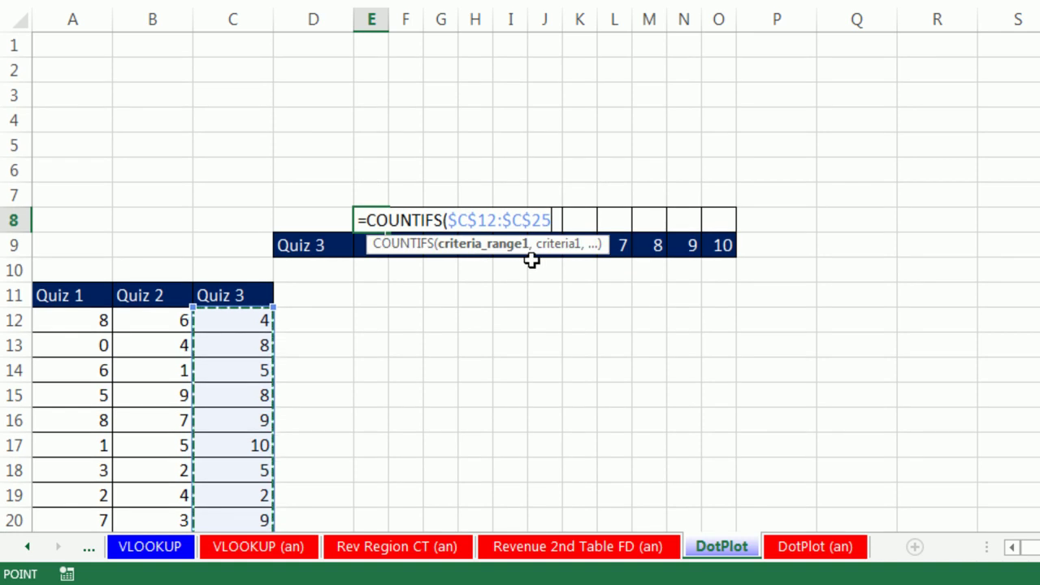
# Complete the COUNTIFS formula in E8 with E9 as the criterion and copy it across to O8.
pyautogui.write(',')
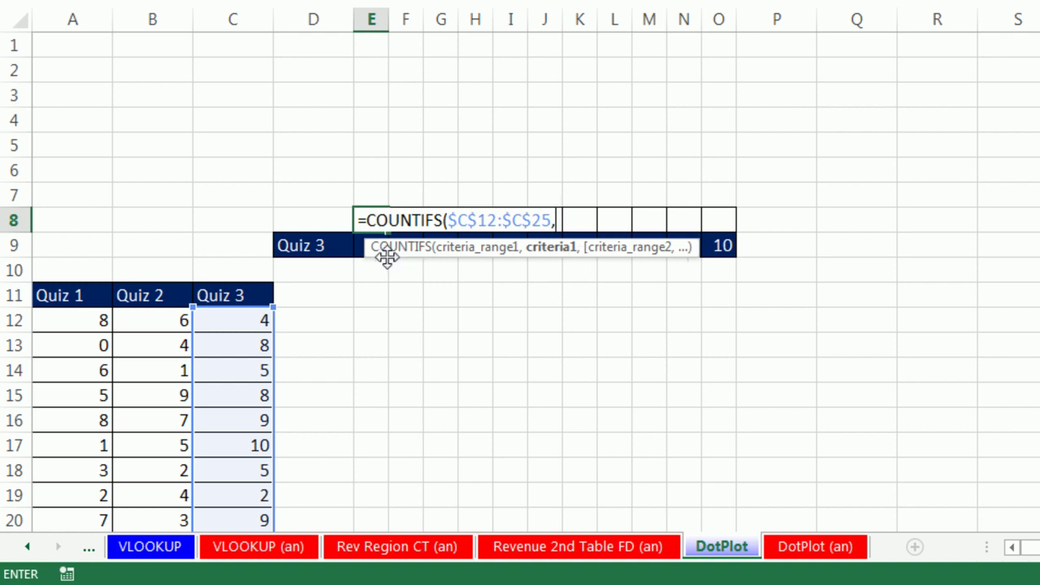
pyautogui.moveTo(386, 257); pyautogui.dragTo(356, 177)
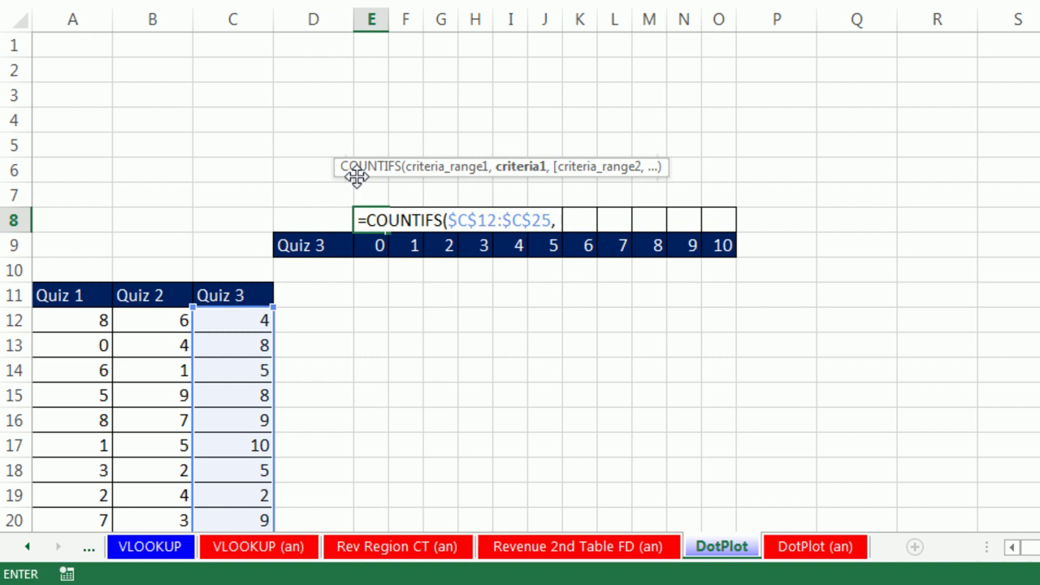
pyautogui.click(368, 253)
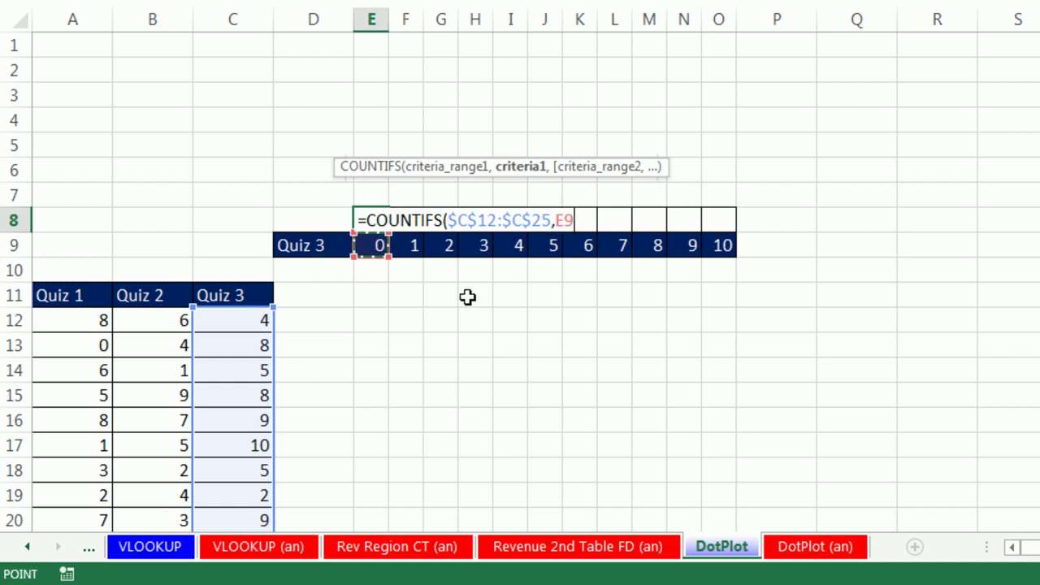
pyautogui.hotkey('ctrl', 'Return')
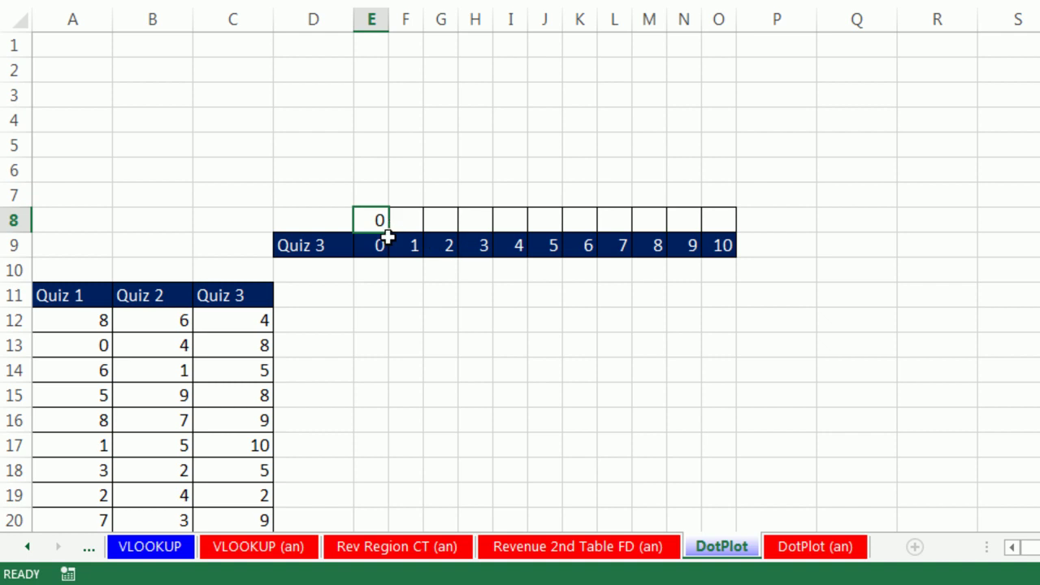
pyautogui.moveTo(389, 233); pyautogui.dragTo(728, 247)
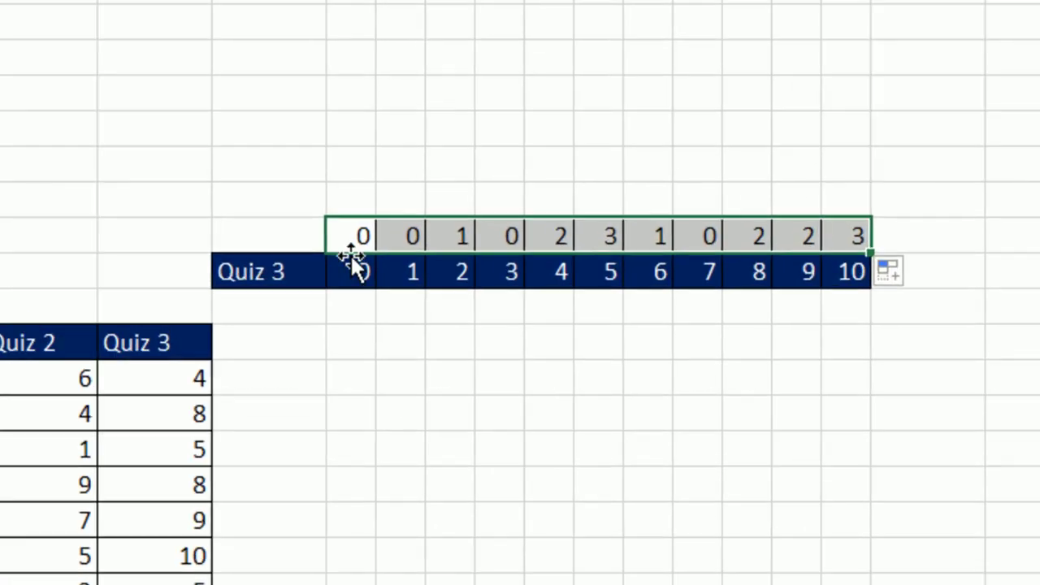
# Start wrapping the COUNTIFS formula in E8 inside a REPT function.
pyautogui.click(366, 225)
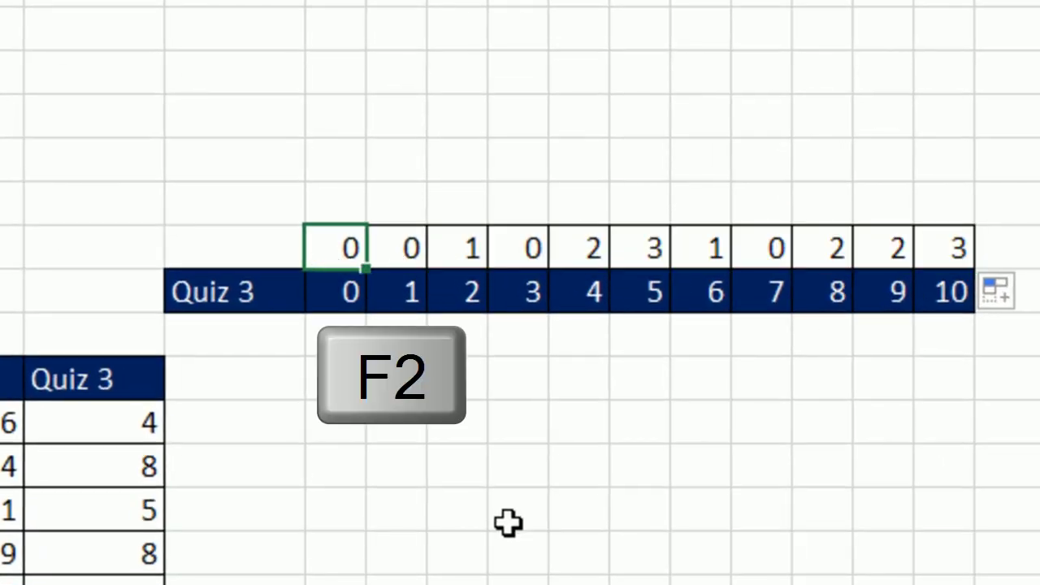
pyautogui.press('F2')
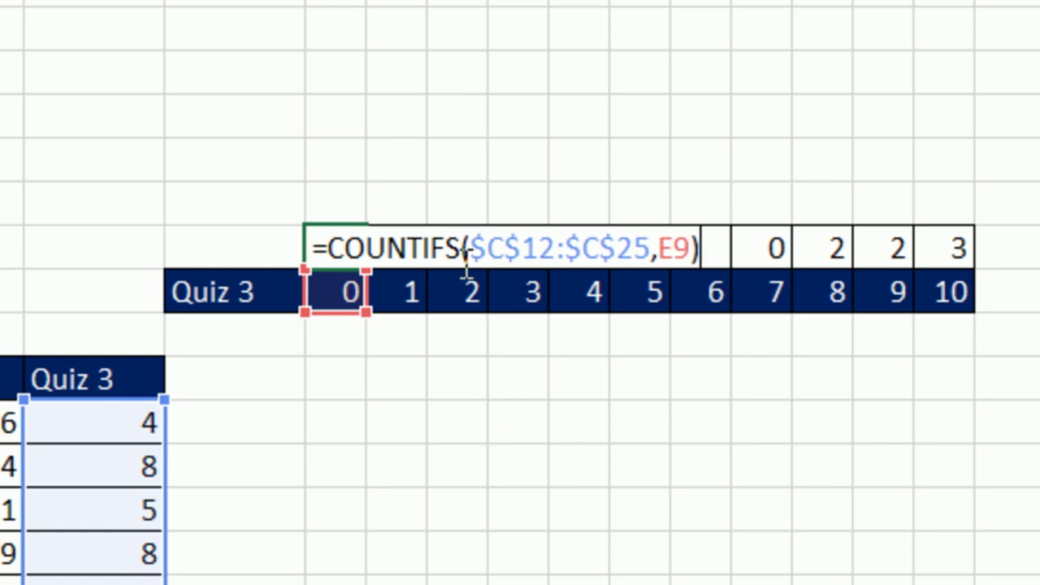
pyautogui.click(337, 247)
pyautogui.write('rep')
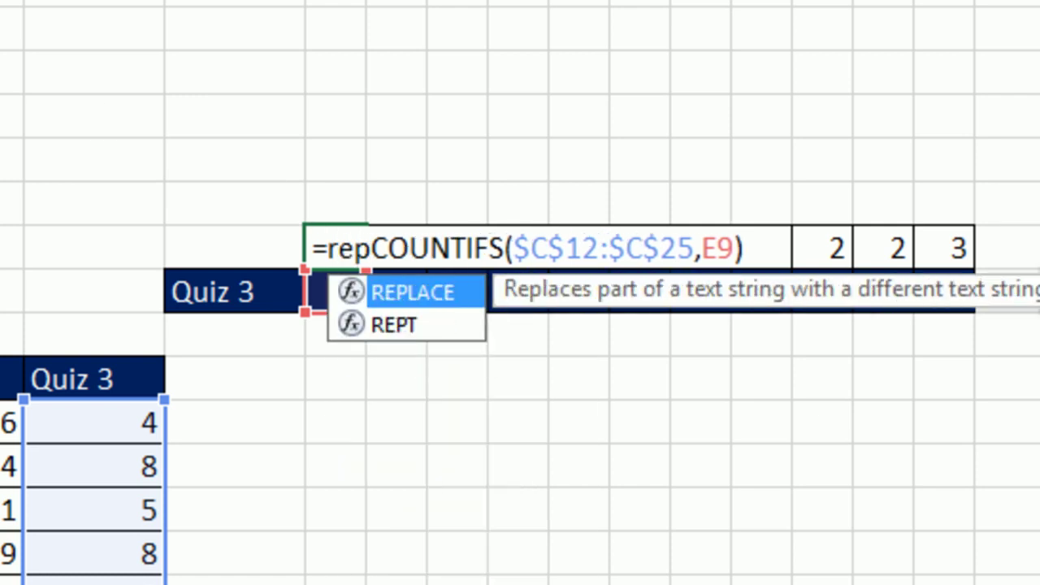
pyautogui.write('t')
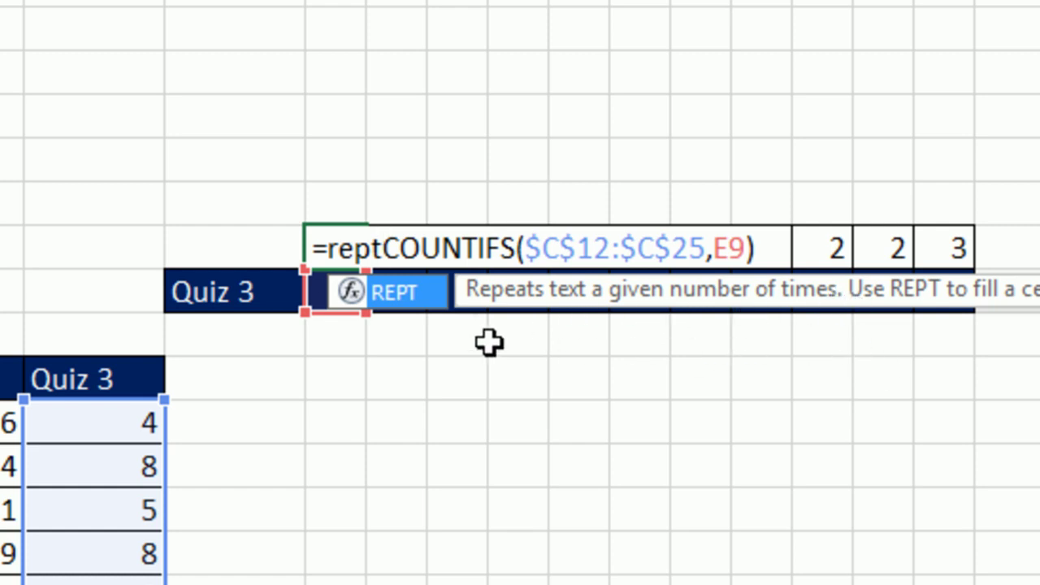
pyautogui.press('Tab')
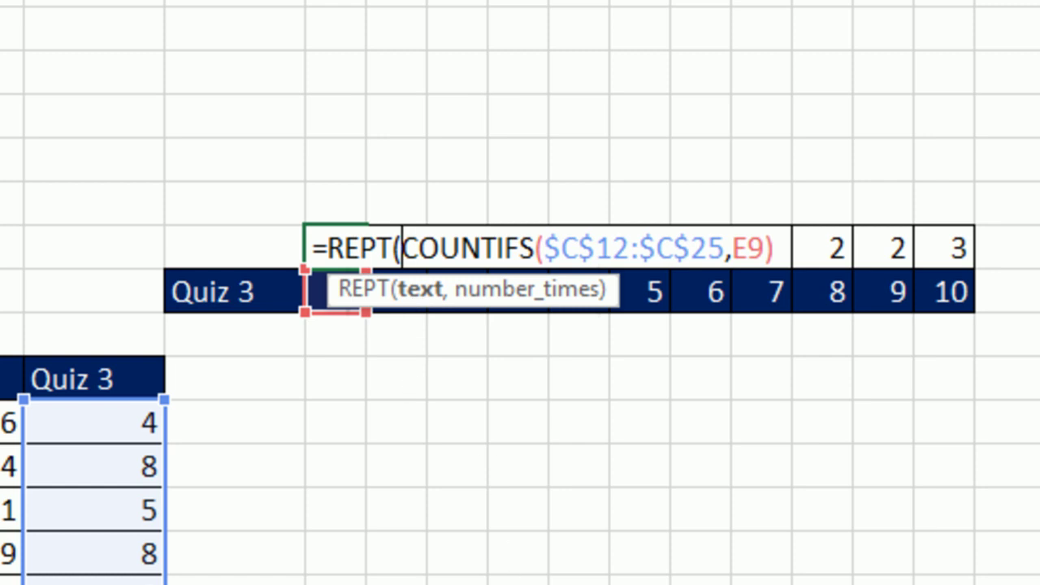
# Complete the REPT formula in E8 with "*" as the repeated text and copy it across to O8.
pyautogui.write('"*')
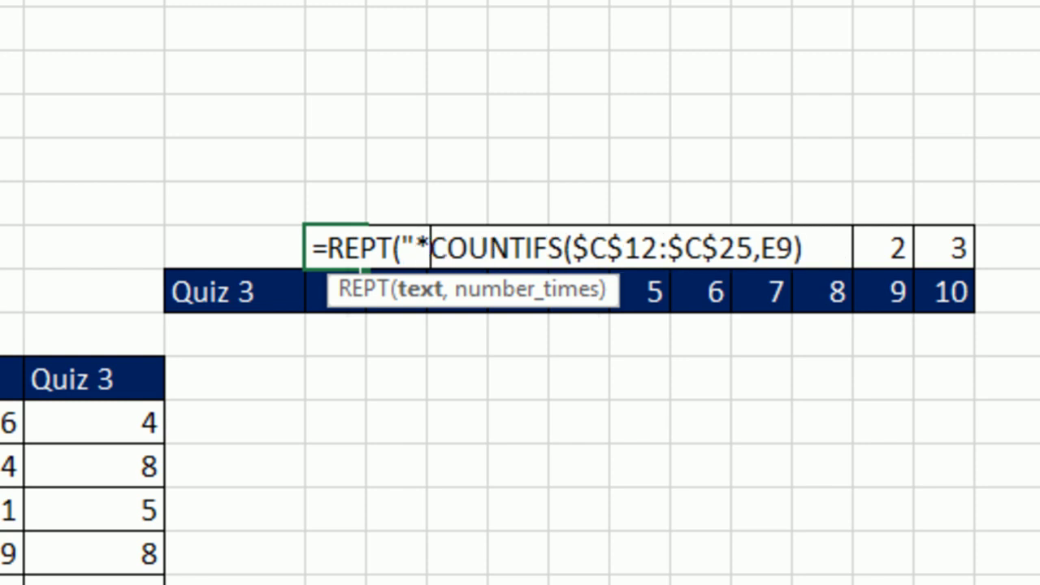
pyautogui.write('"')
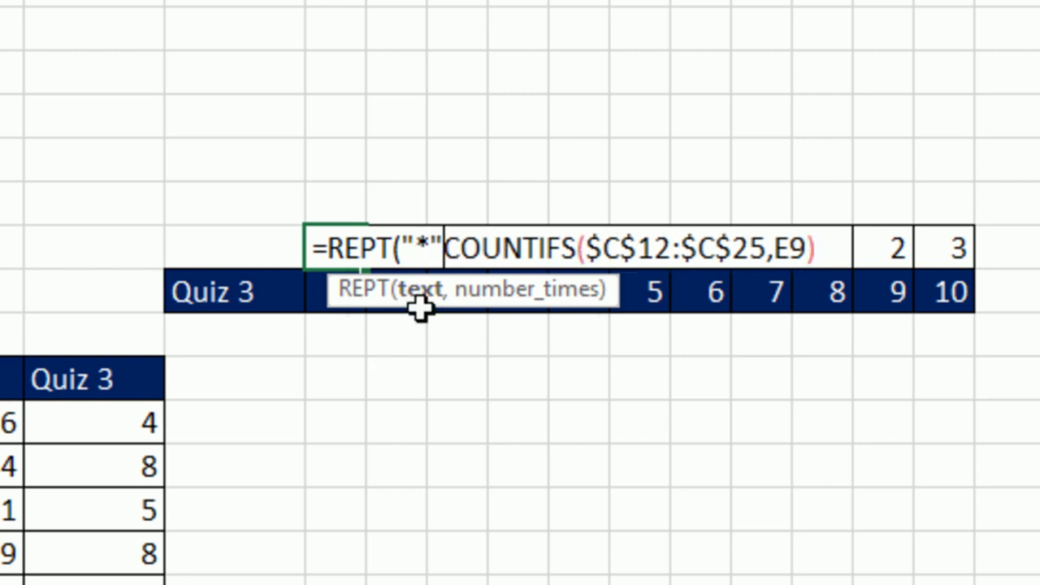
pyautogui.write(',')
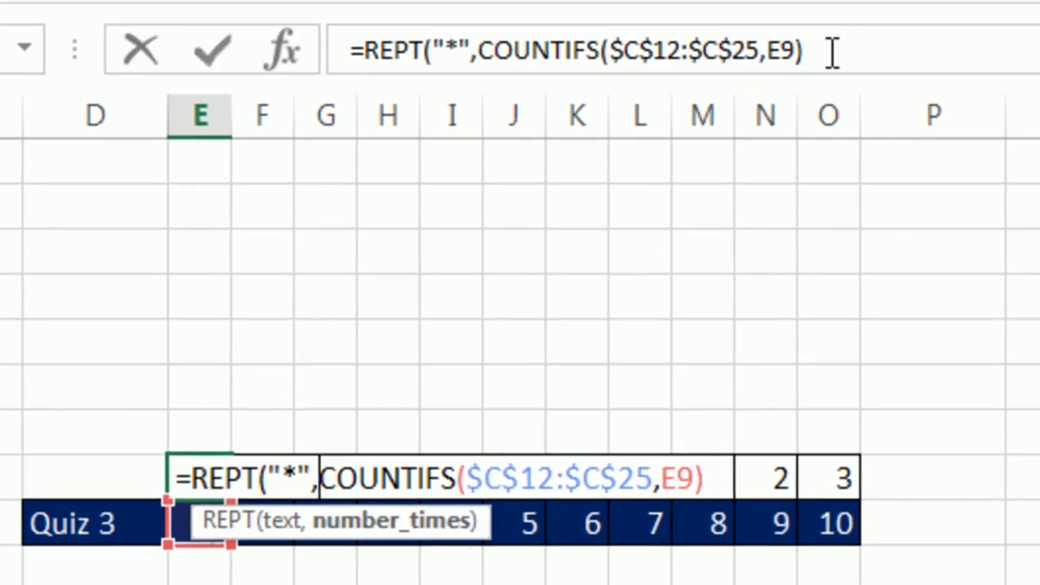
pyautogui.click(832, 53)
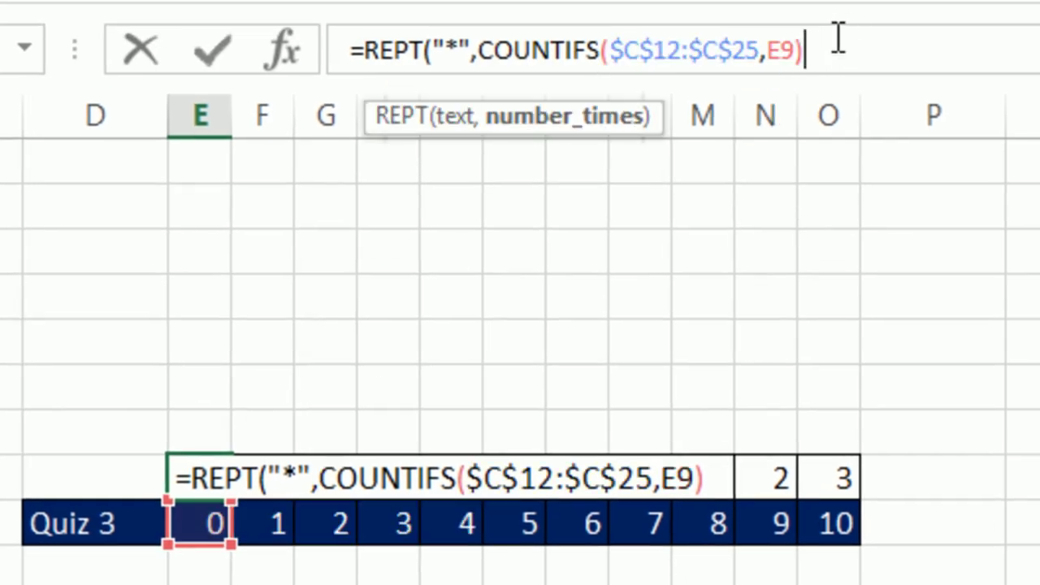
pyautogui.write(')')
pyautogui.hotkey('ctrl', 'Return')
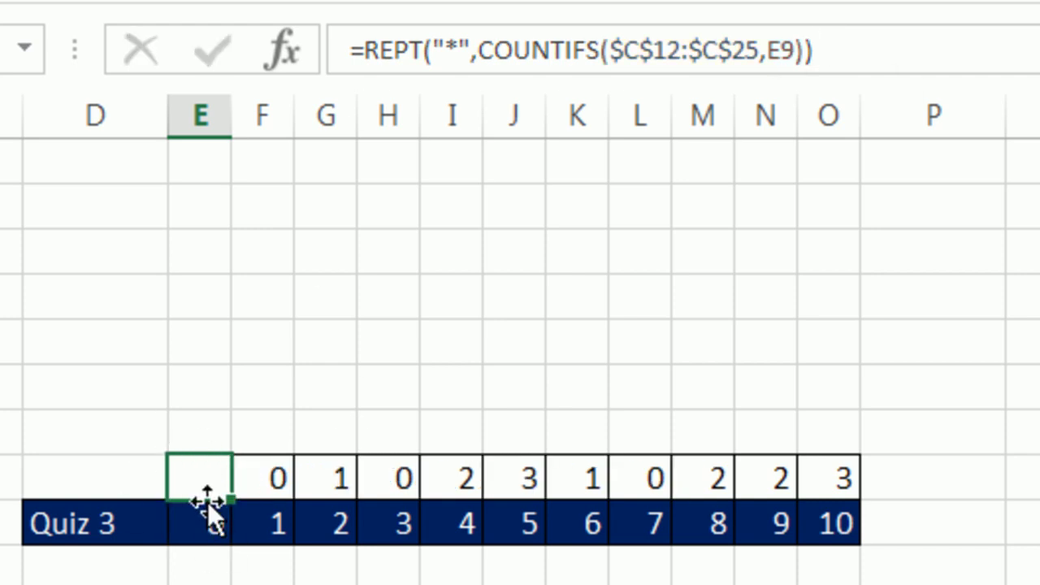
pyautogui.moveTo(236, 501); pyautogui.dragTo(855, 498)
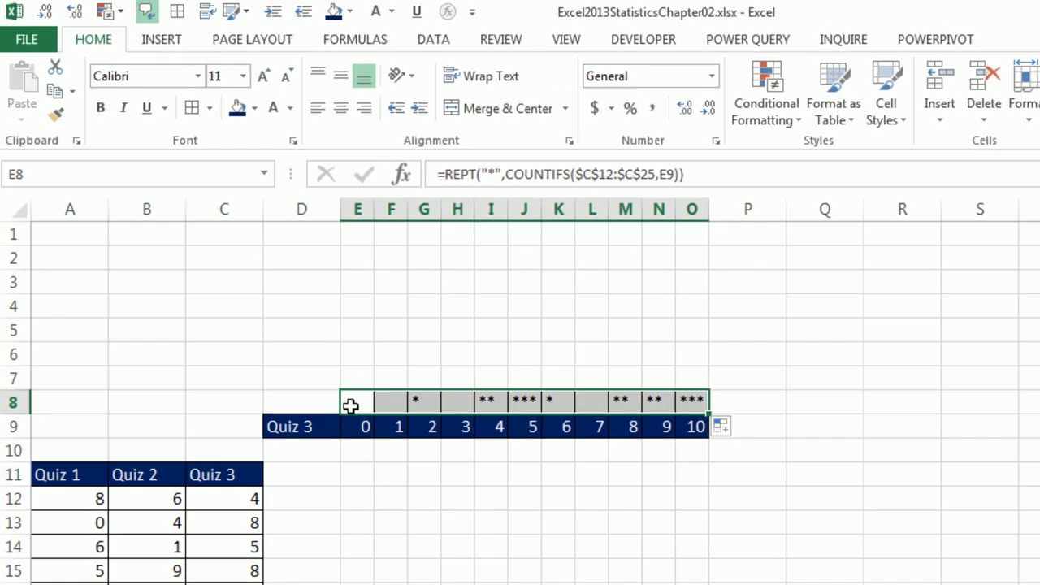
# Set the text orientation of the asterisk cells E8:O8 to -90 degrees.
pyautogui.rightClick(352, 411)
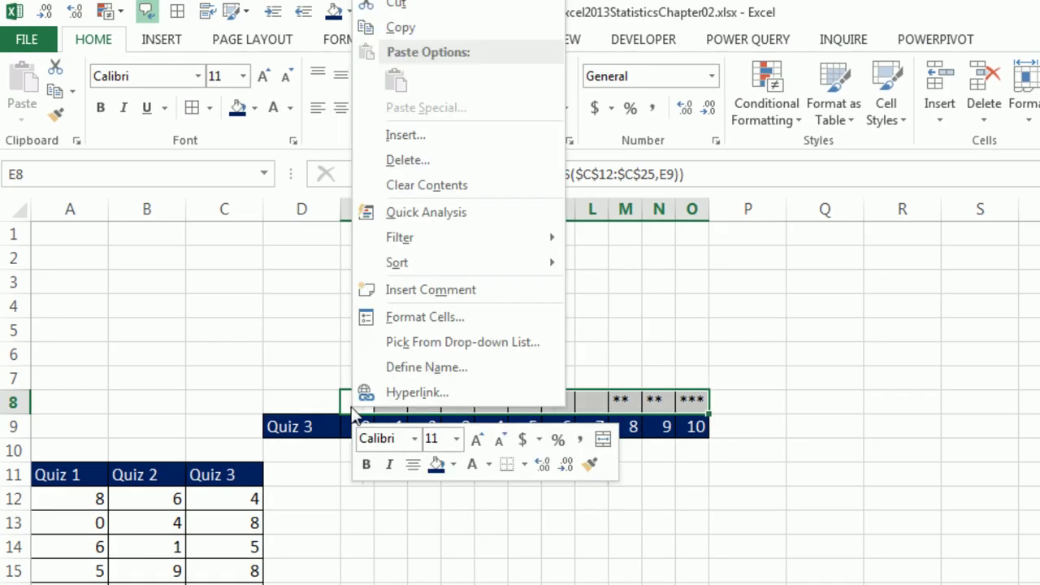
pyautogui.click(399, 317)
pyautogui.hotkey('ctrl', '1')
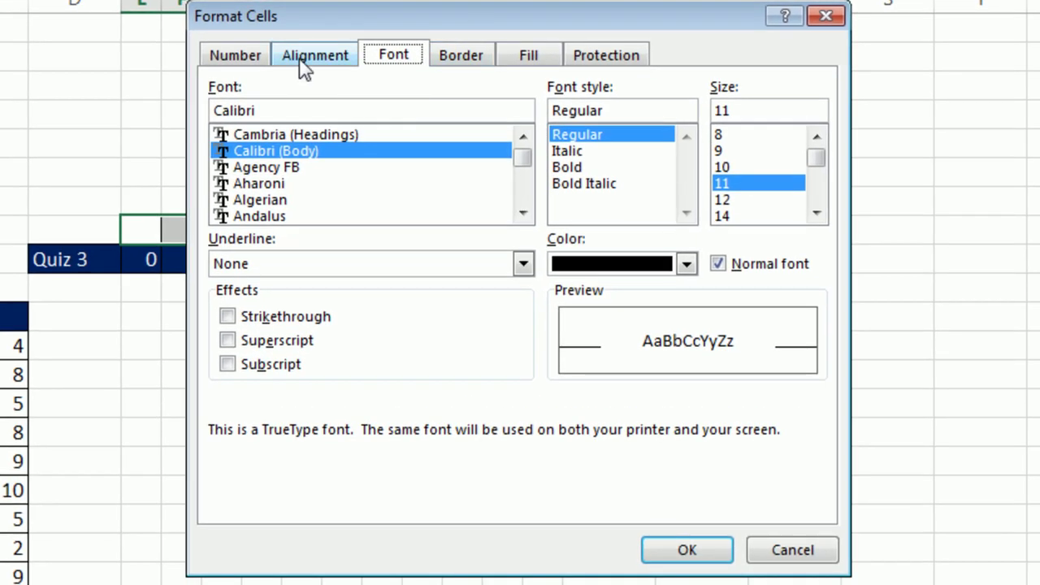
pyautogui.click(305, 65)
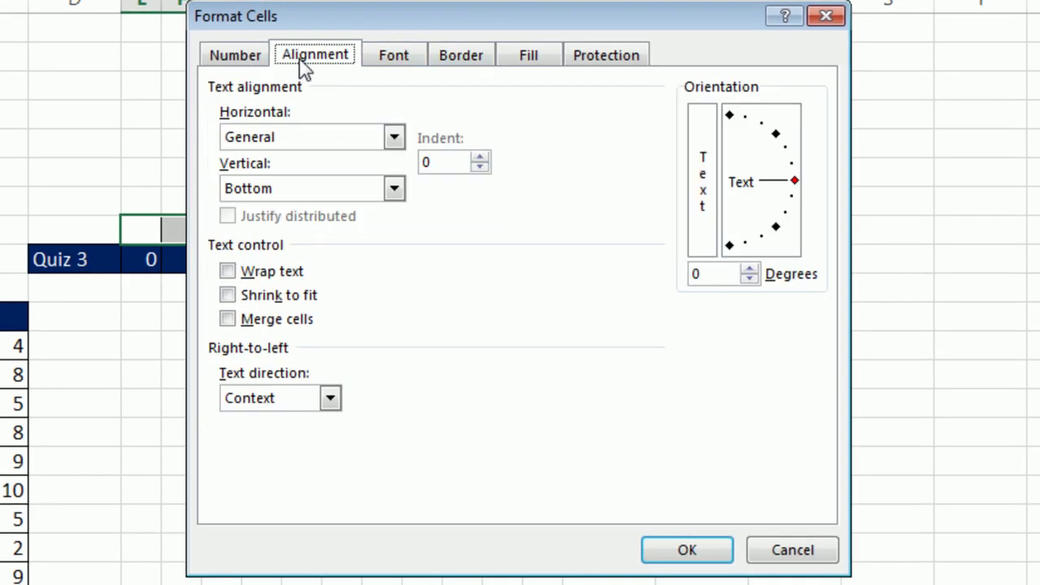
pyautogui.moveTo(799, 189); pyautogui.dragTo(722, 271)
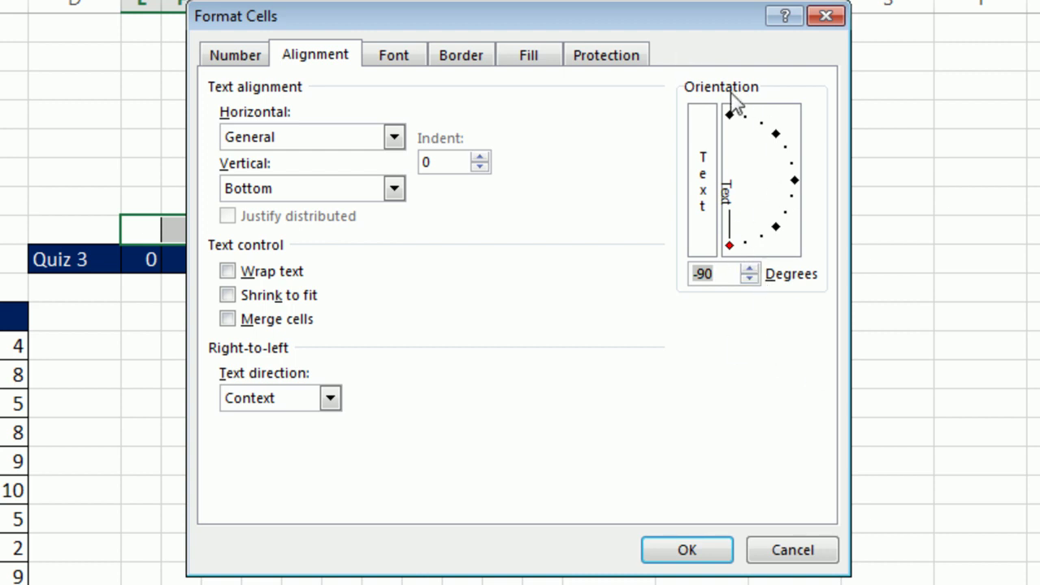
pyautogui.click(734, 272)
# Format the asterisks in E8:O8 as bold, size 14 and red, and apply the cell formatting.
pyautogui.click(393, 57)
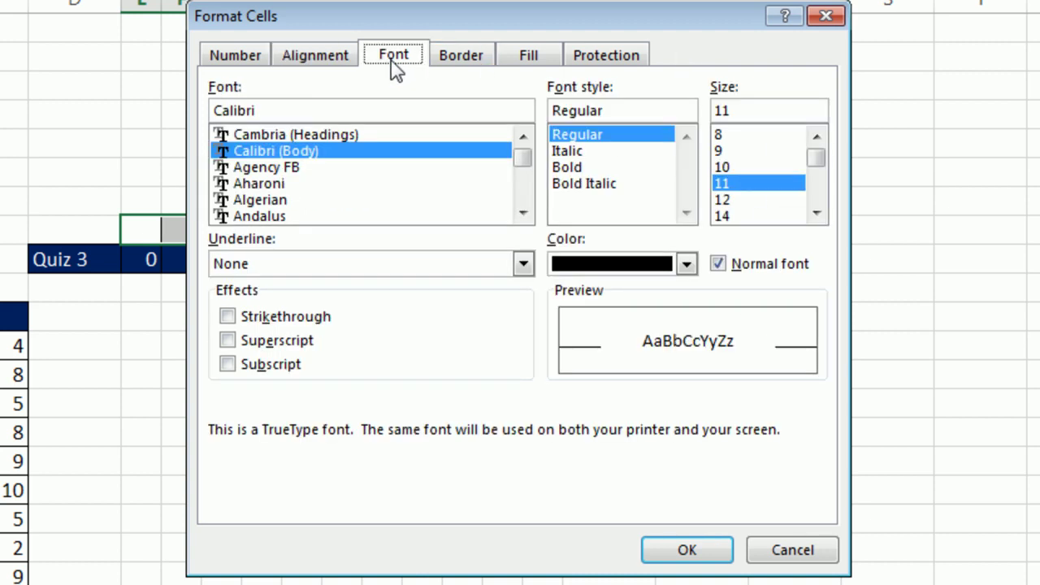
pyautogui.click(566, 167)
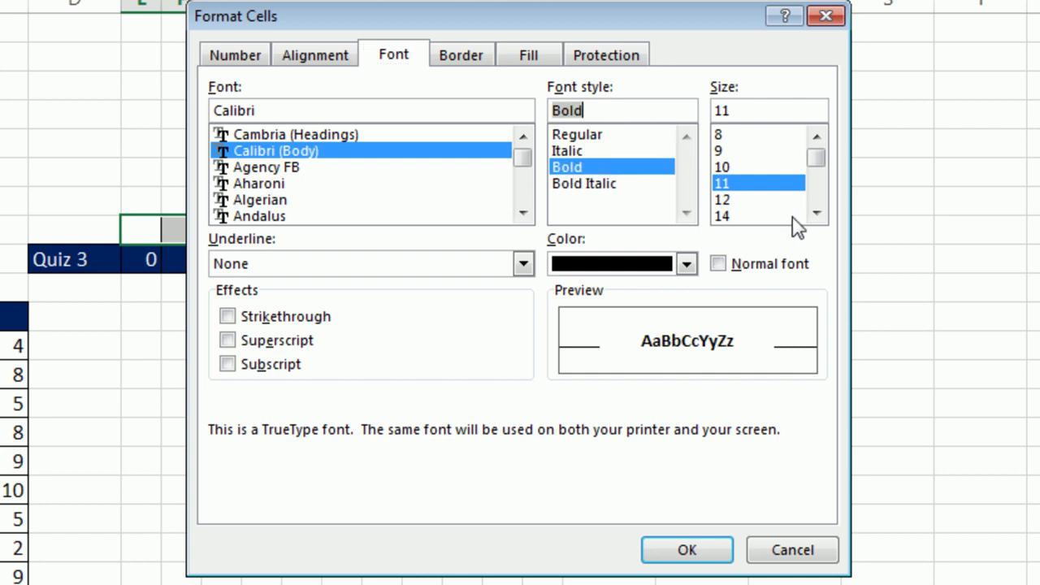
pyautogui.click(736, 216)
pyautogui.click(687, 264)
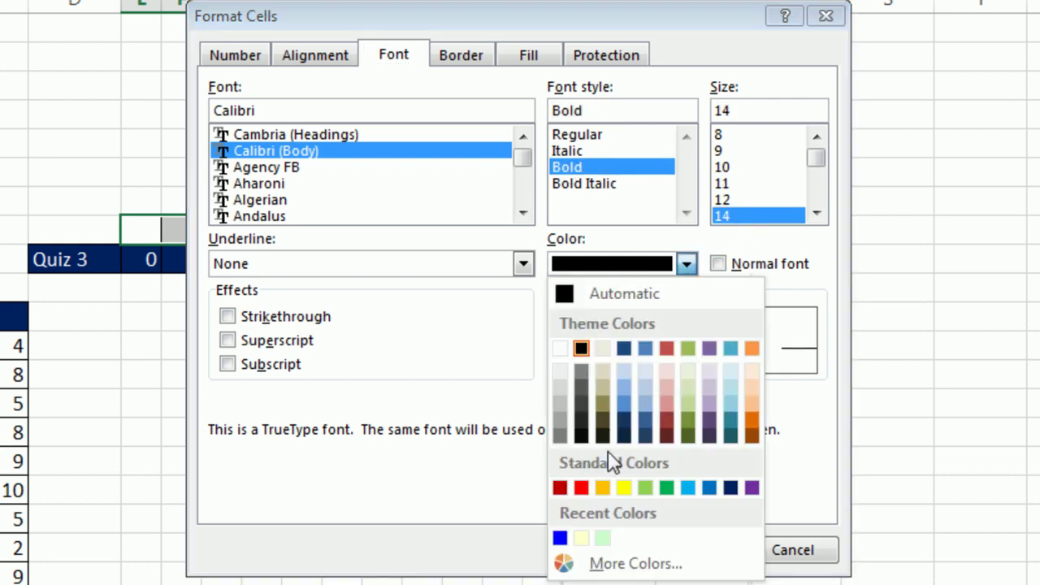
pyautogui.click(581, 488)
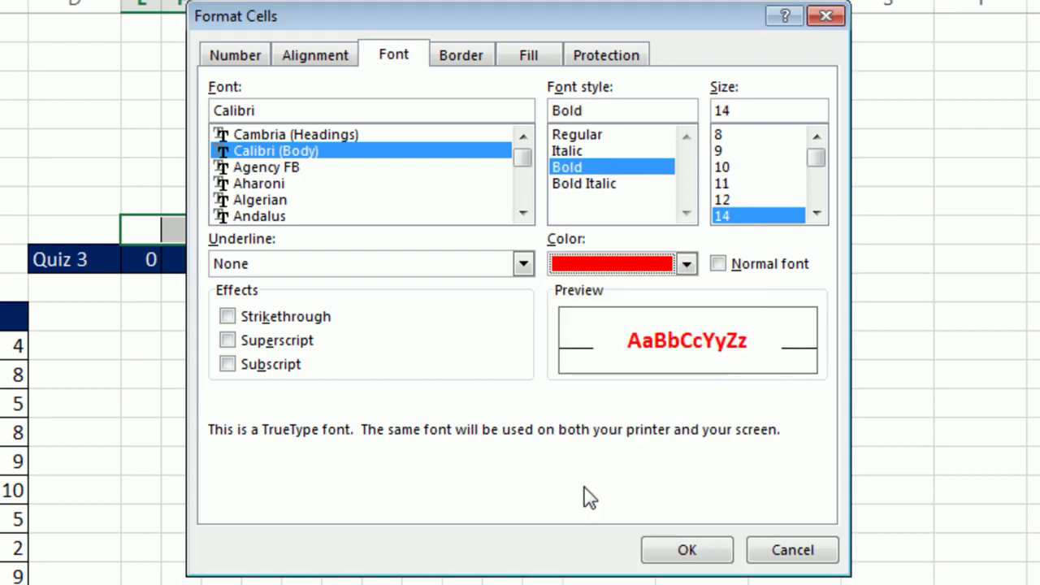
pyautogui.click(688, 549)
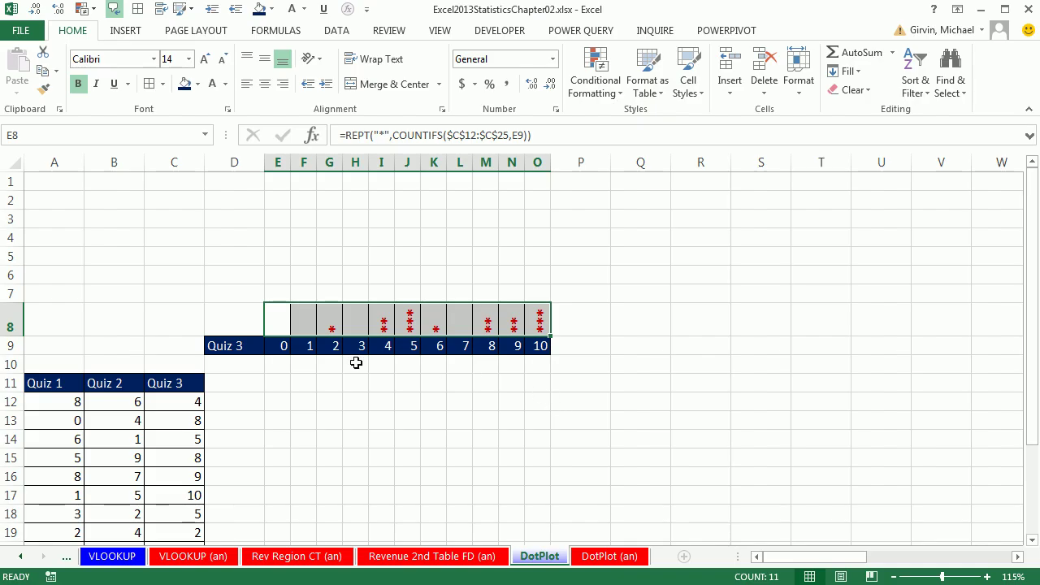
# Change the first Quiz 3 score in C12 to 10 and make row 8 taller to fit the asterisks.
pyautogui.click(186, 402)
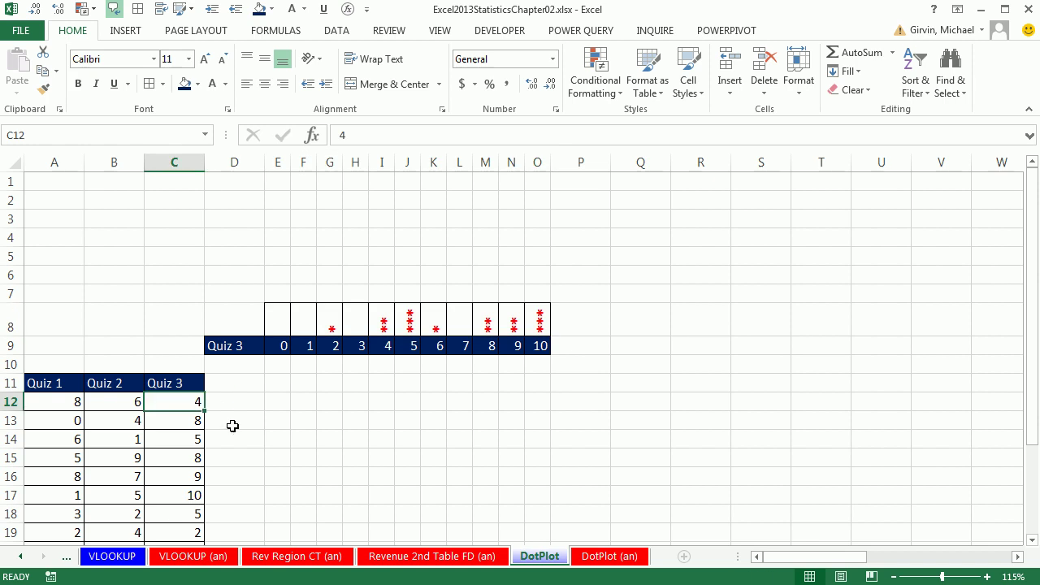
pyautogui.write('10')
pyautogui.hotkey('ctrl', 'Return')
pyautogui.moveTo(15, 335); pyautogui.dragTo(17, 347)
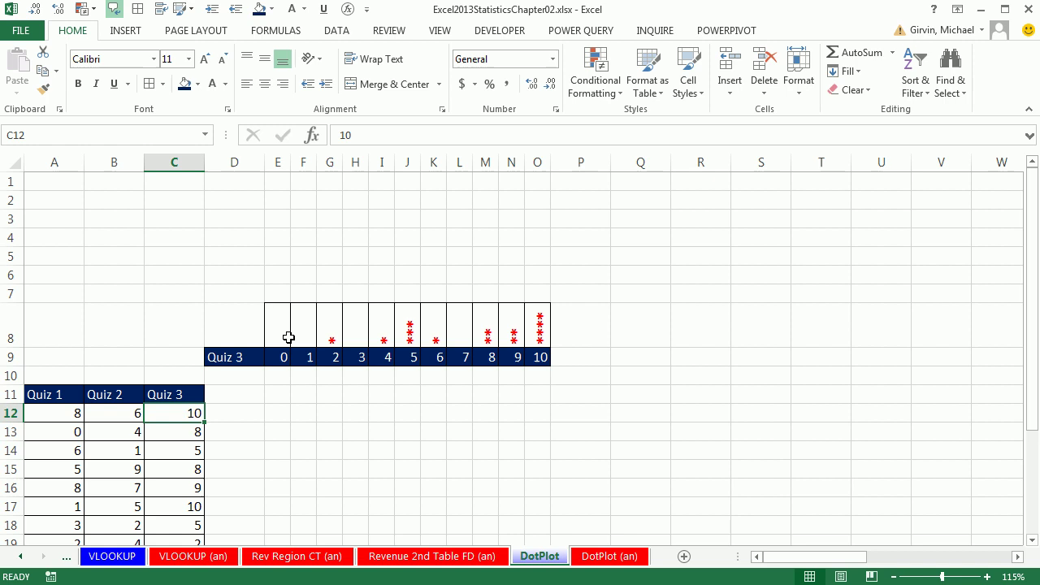
# Copy the whole Quiz 3 dot plot range D8:O9.
pyautogui.moveTo(222, 336); pyautogui.dragTo(541, 355)
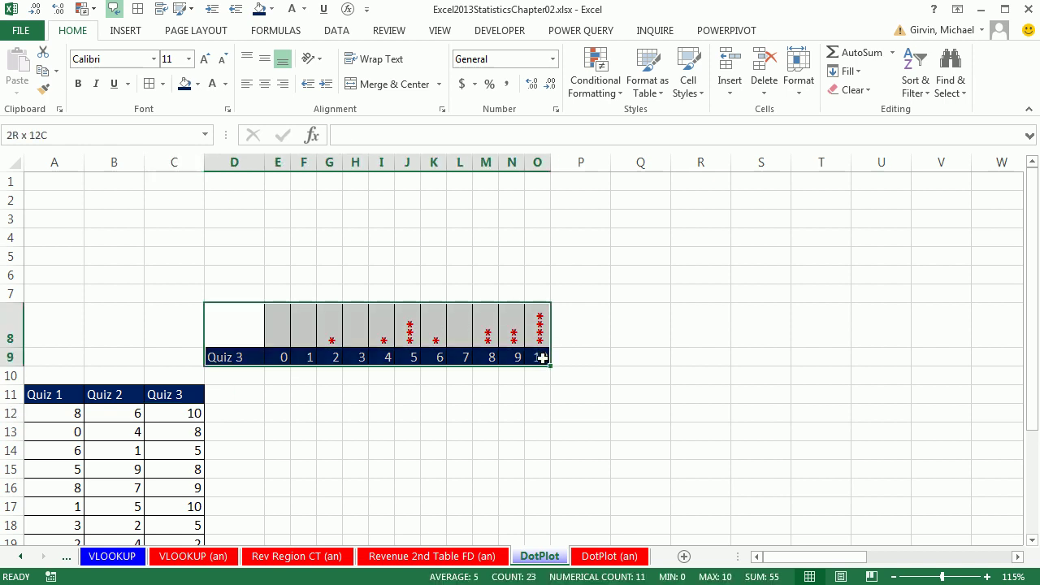
pyautogui.hotkey('ctrl', 'c')
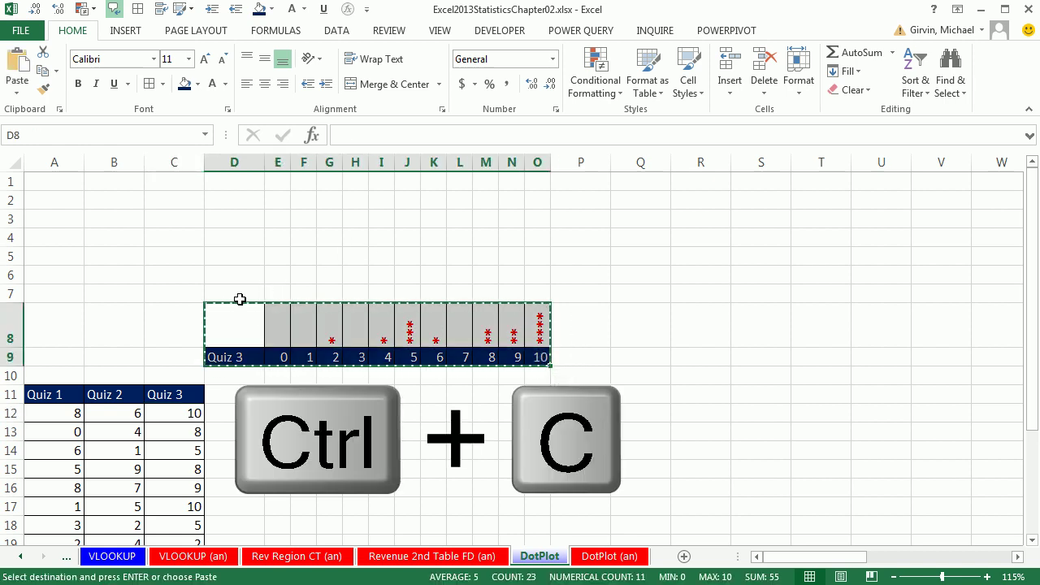
pyautogui.click(237, 275)
pyautogui.hotkey('ctrl', 'v')
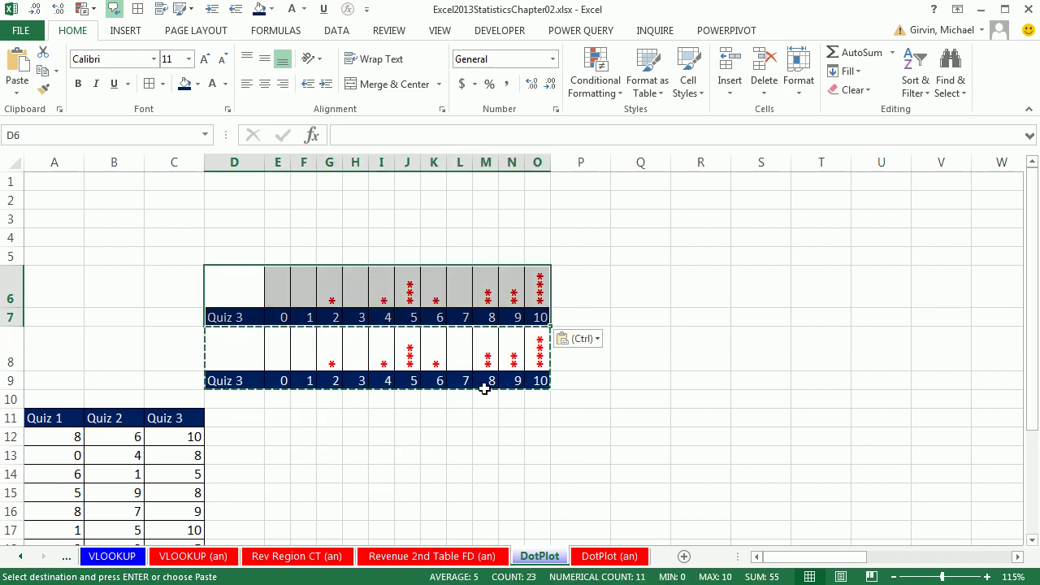
pyautogui.hotkey('ctrl', 'z')
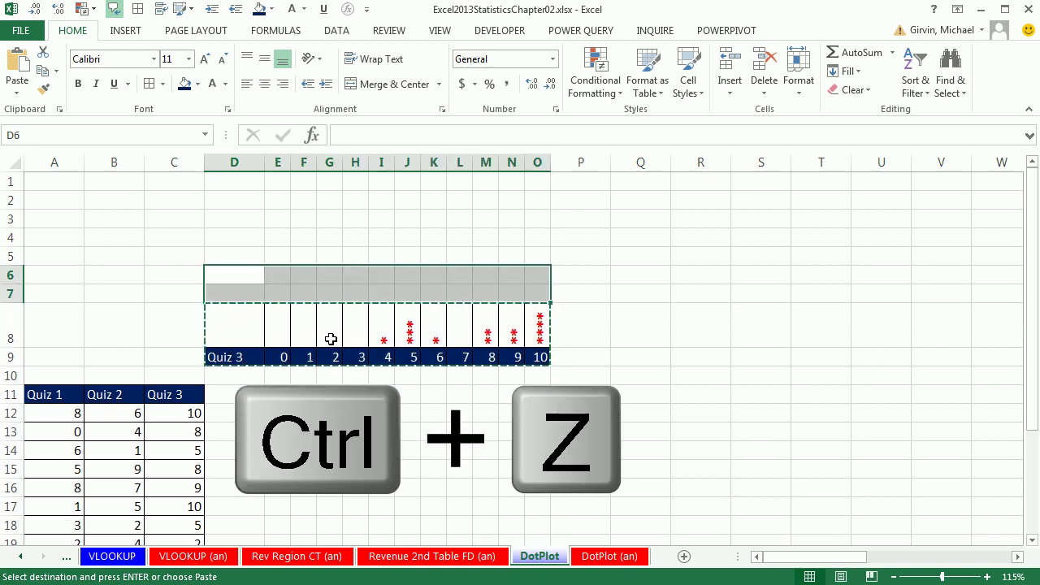
# Paste the copied dot plot at D5 and again at D2.
pyautogui.click(249, 260)
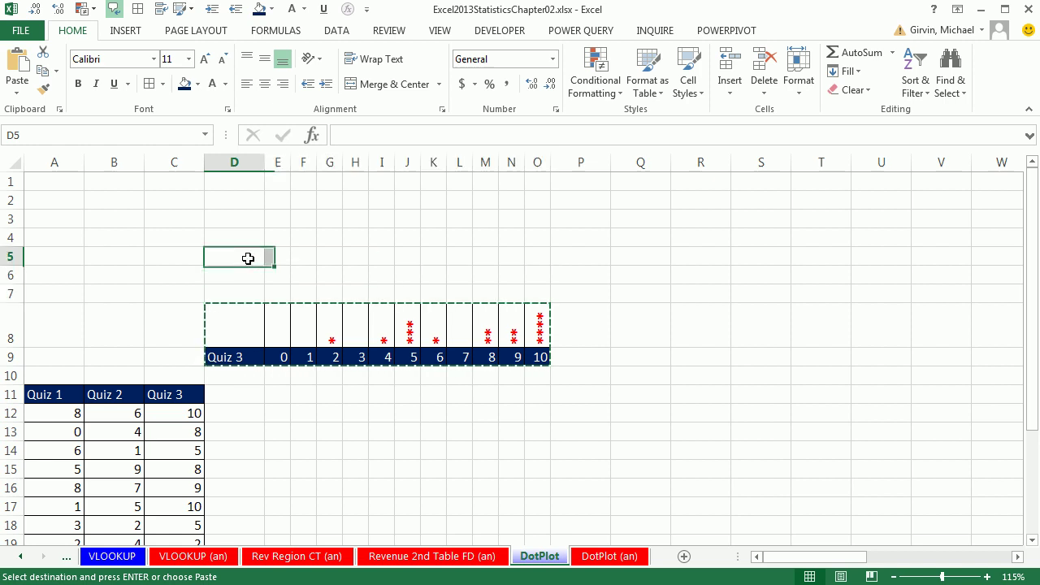
pyautogui.hotkey('ctrl', 'v')
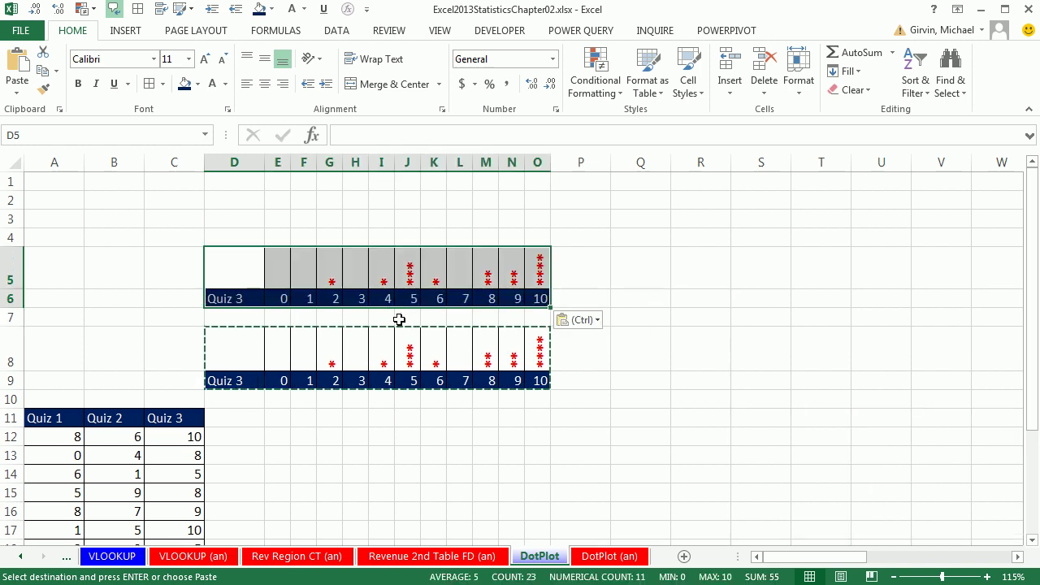
pyautogui.click(246, 200)
pyautogui.hotkey('ctrl', 'v')
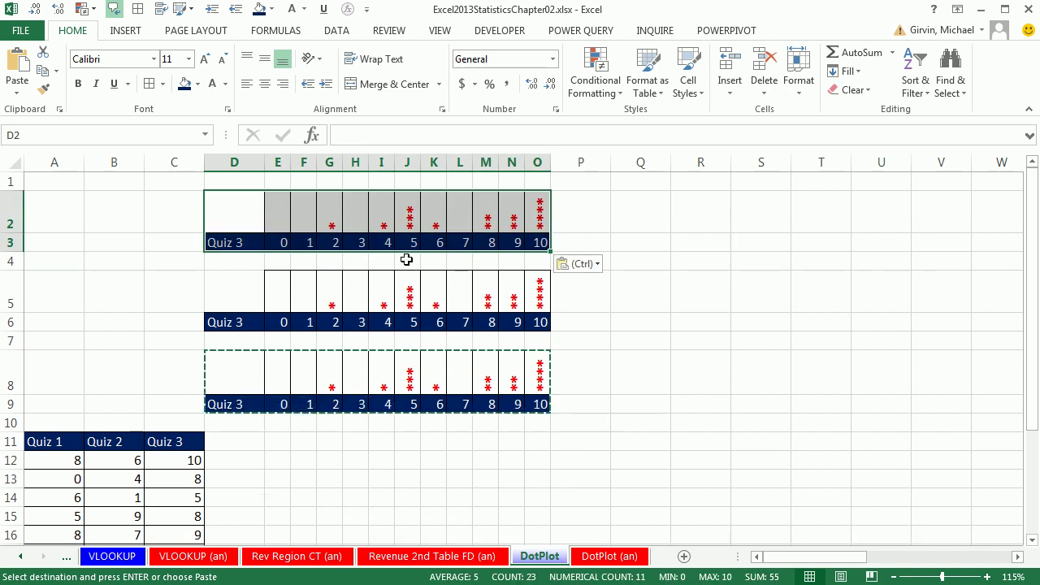
# Relabel the pasted plots as Quiz 2 in D6 and Quiz 1 in D3.
pyautogui.doubleClick(232, 322)
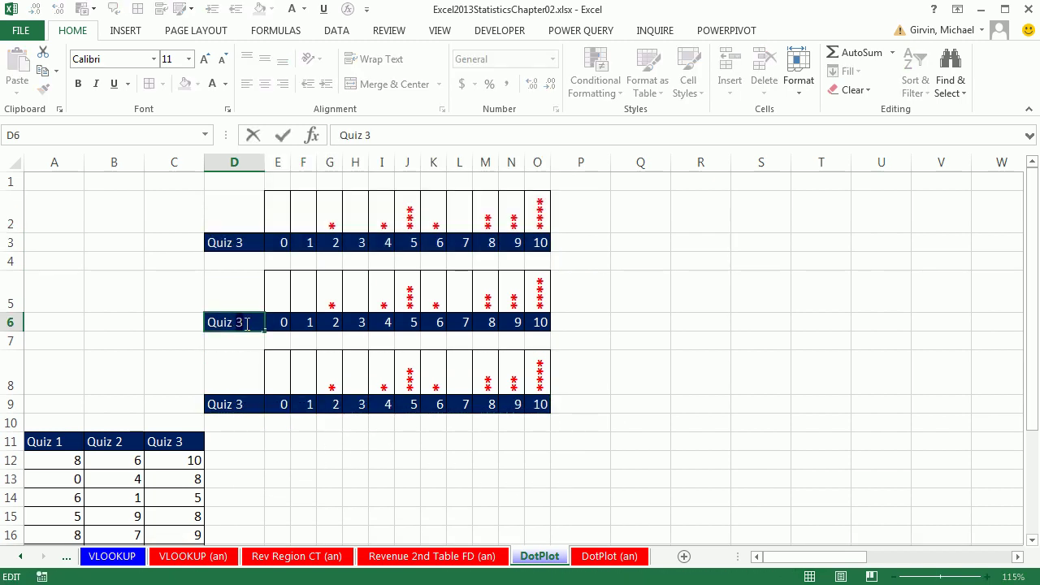
pyautogui.doubleClick(240, 322)
pyautogui.write('2')
pyautogui.doubleClick(238, 242)
pyautogui.press('BackSpace')
pyautogui.write('1')
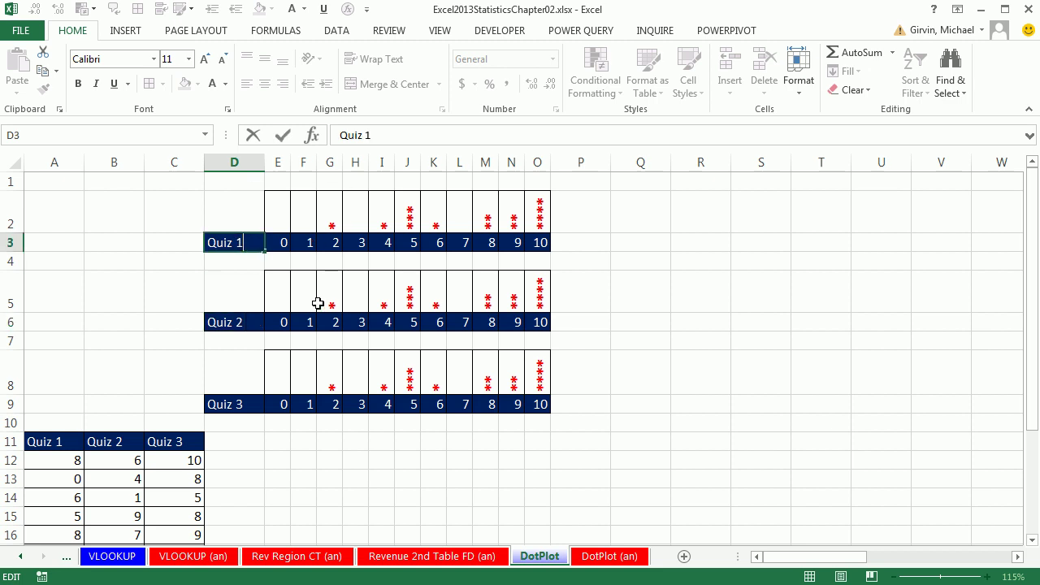
# Change the COUNTIFS criteria range in the first Quiz 2 formula, E5, to the Quiz 2 scores $B$12:$B$25.
pyautogui.click(276, 297)
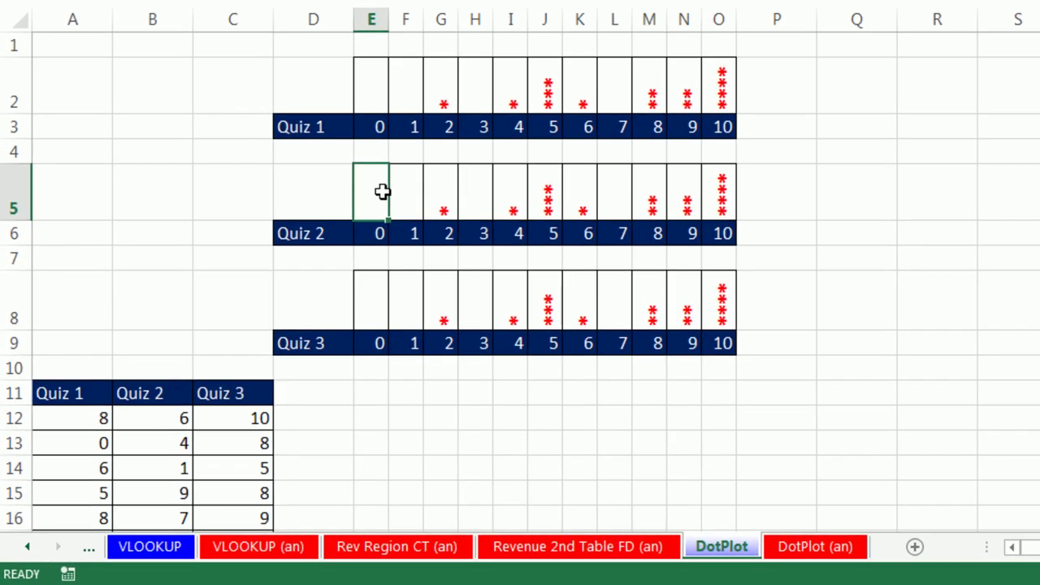
pyautogui.press('F2')
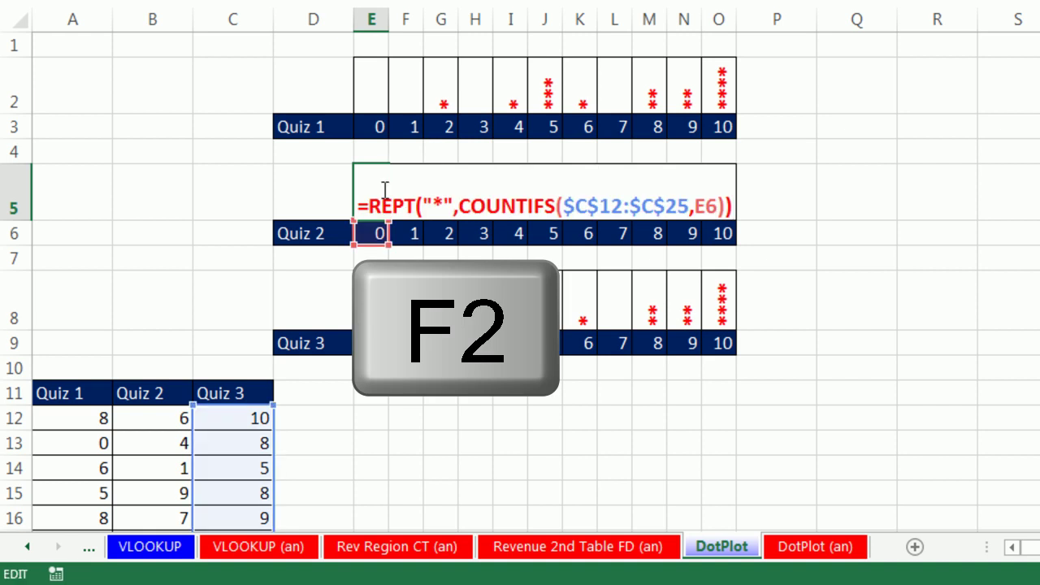
pyautogui.click(585, 205)
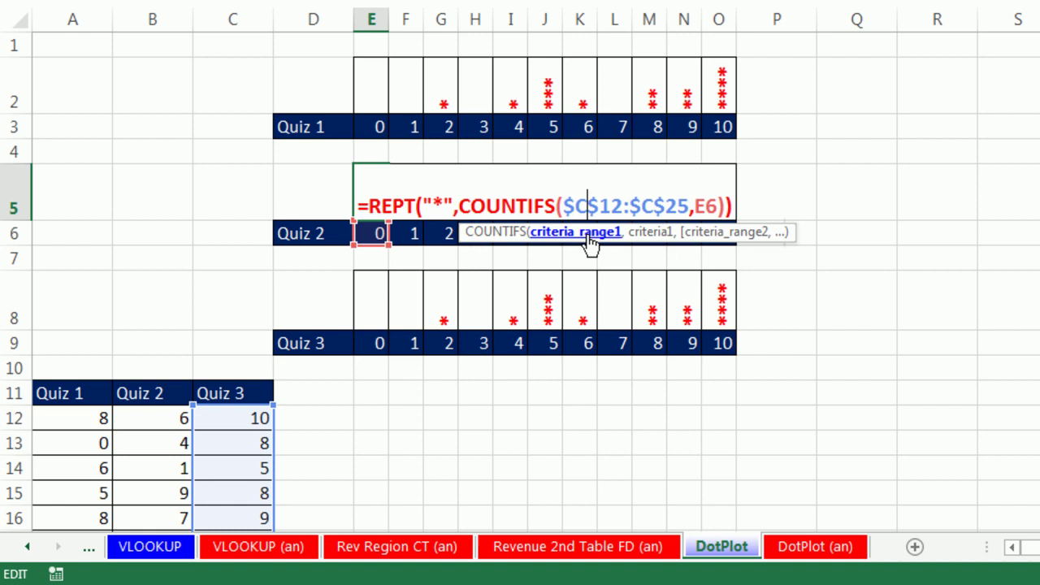
pyautogui.click(586, 239)
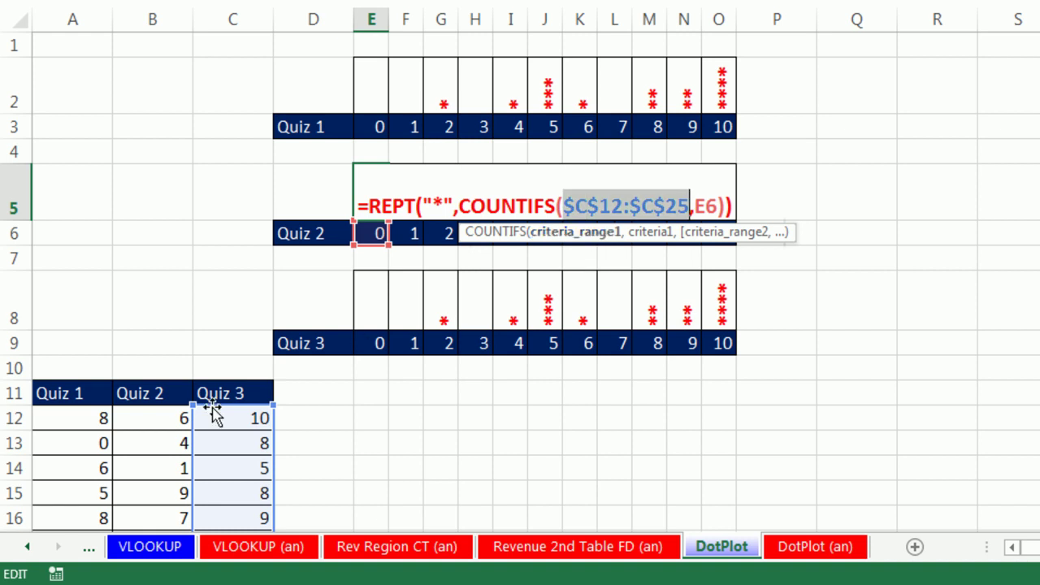
pyautogui.click(154, 420)
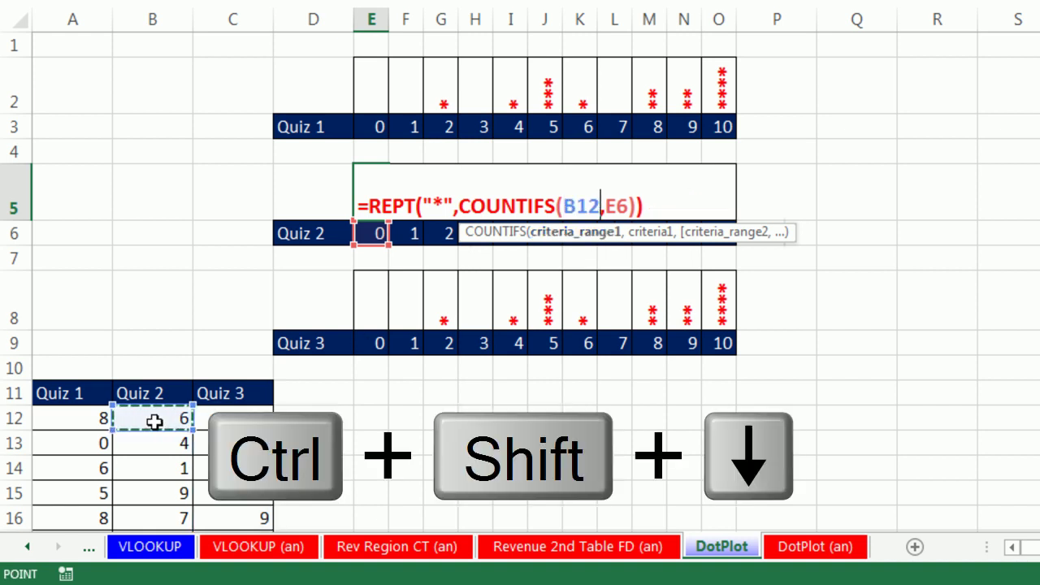
pyautogui.hotkey('ctrl', 'shift', 'Down')
pyautogui.press('F4')
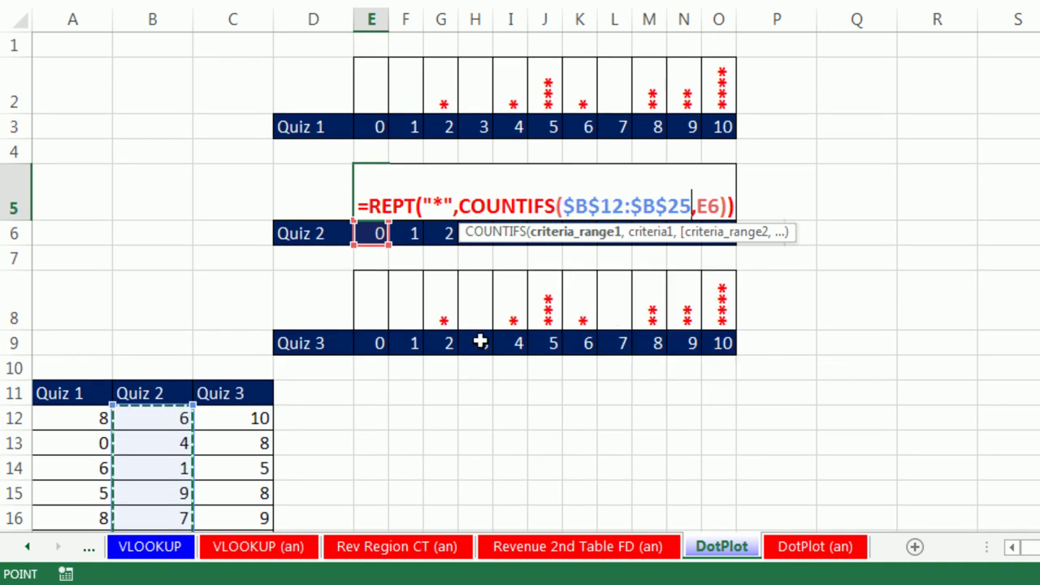
pyautogui.click(582, 233)
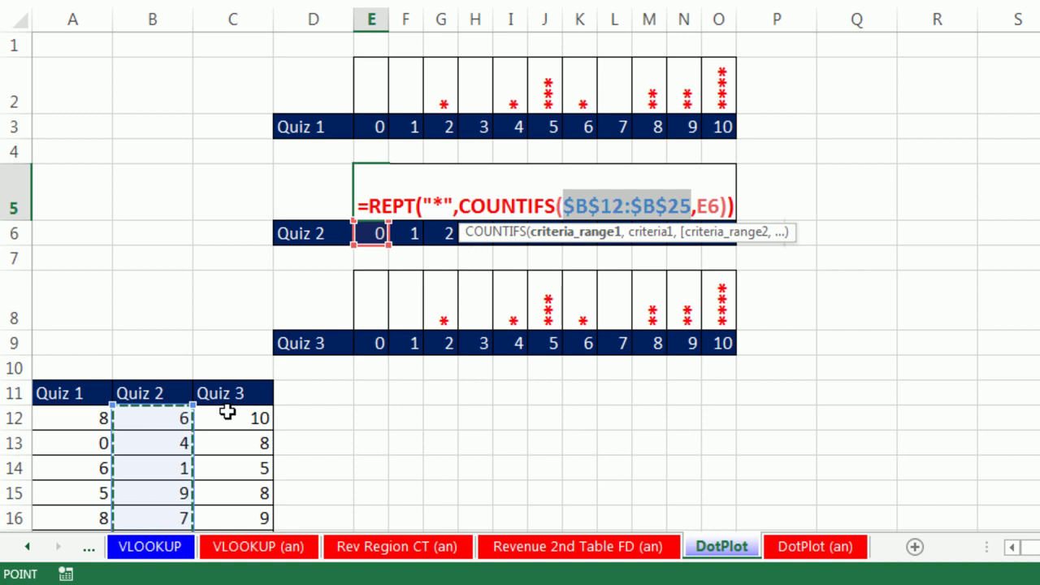
pyautogui.hotkey('ctrl', 'Return')
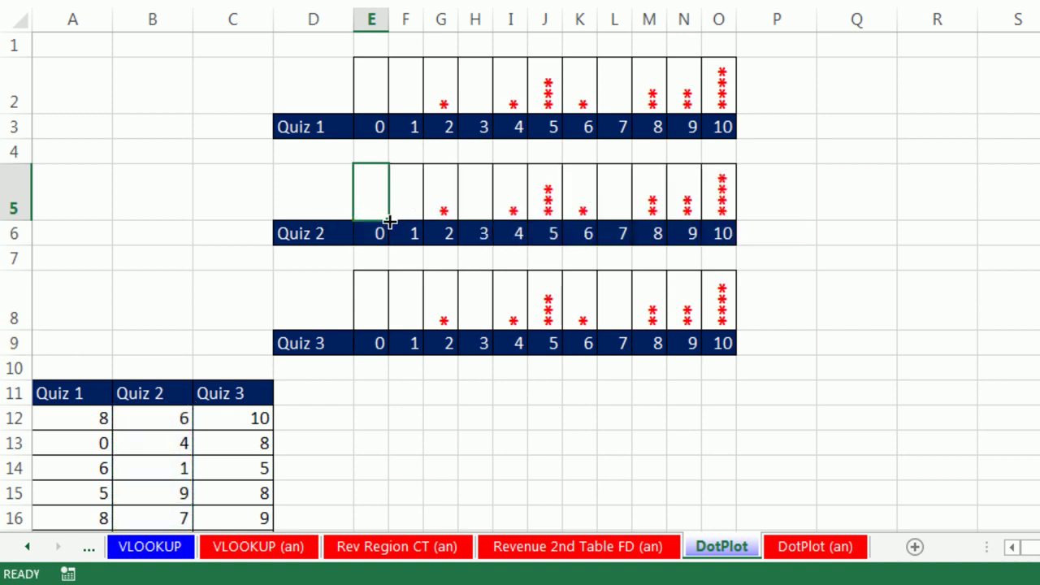
# Fill the E5 formula across to O5 and make row 5 taller to fit the stacked asterisks.
pyautogui.moveTo(388, 221); pyautogui.dragTo(733, 230)
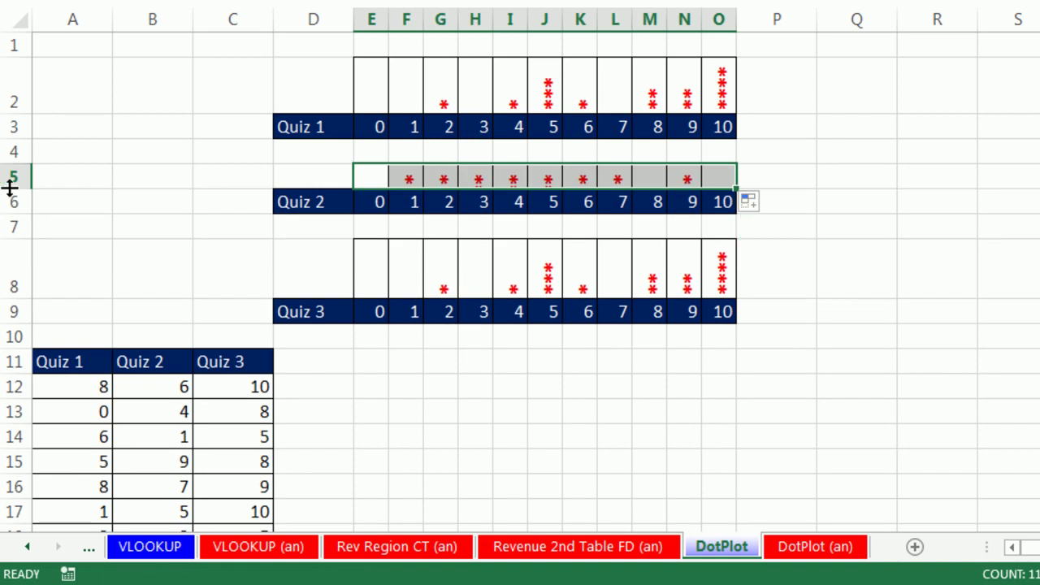
pyautogui.moveTo(9, 188); pyautogui.dragTo(32, 228)
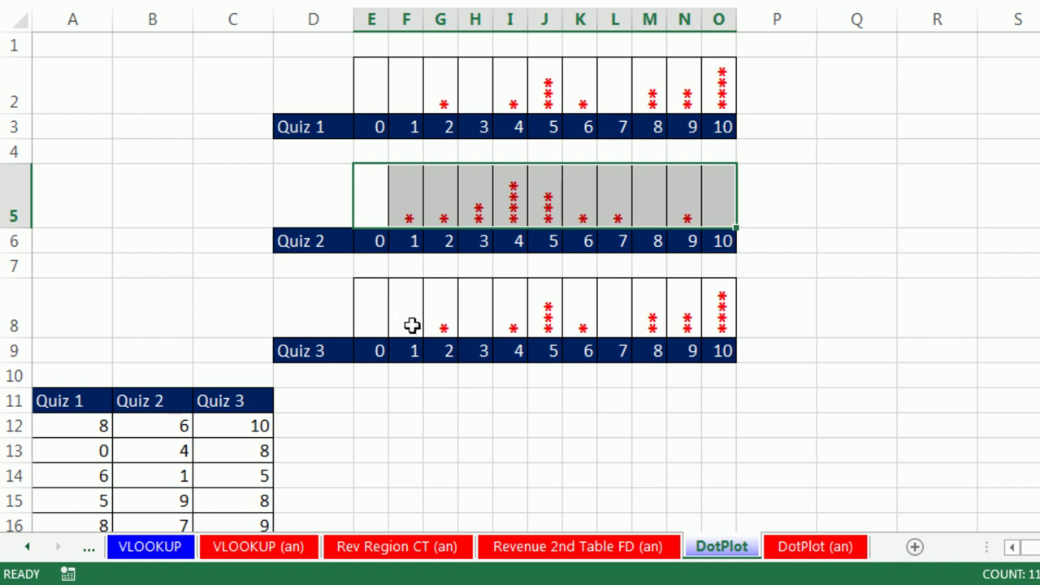
# Change the COUNTIFS range in E2 to the Quiz 1 scores $A$12:$A$25 and fill the formula across to O2.
pyautogui.click(371, 88)
pyautogui.press('F2')
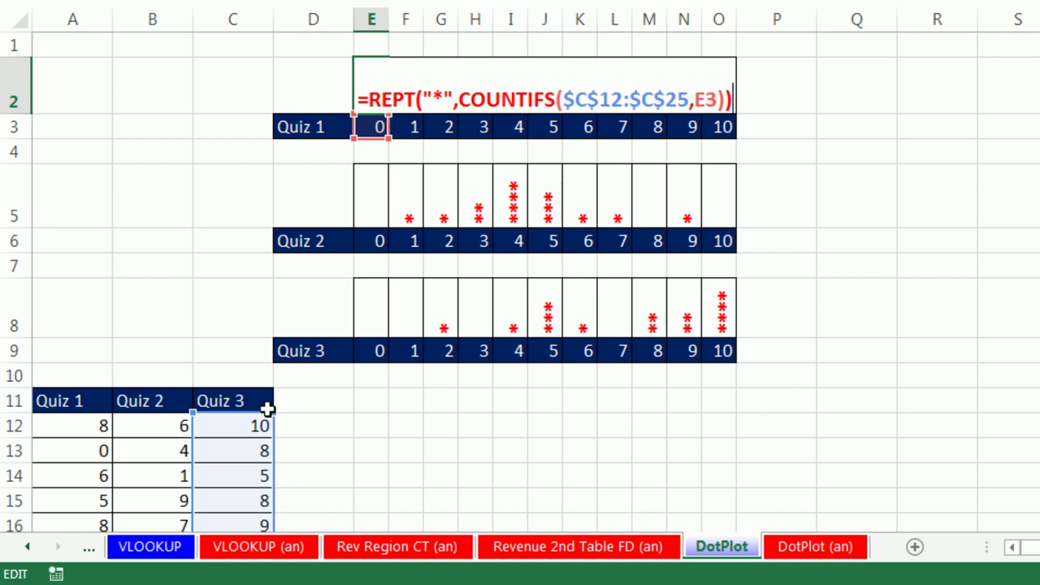
pyautogui.moveTo(195, 443); pyautogui.dragTo(89, 449)
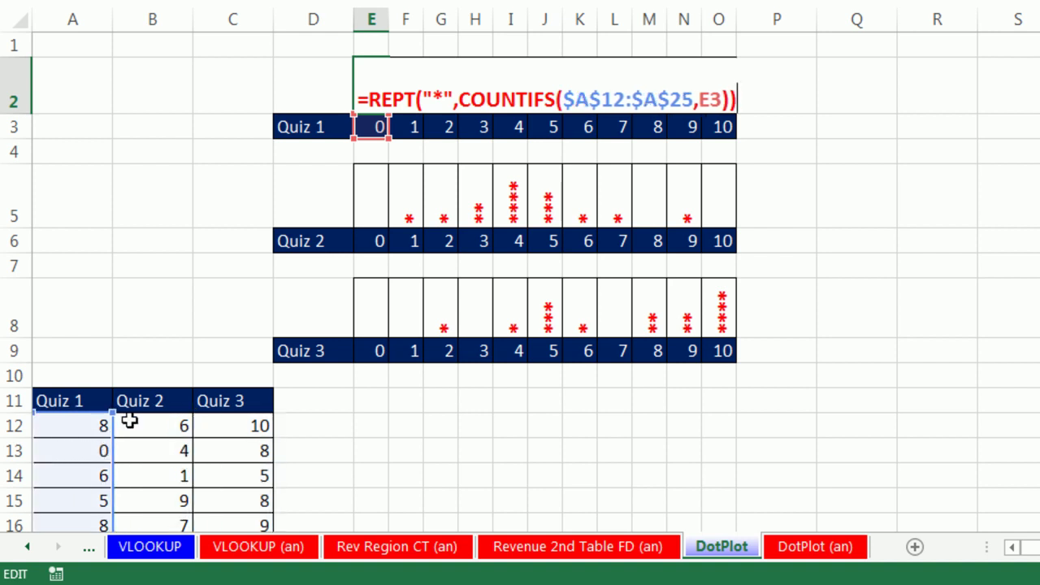
pyautogui.hotkey('ctrl', 'Return')
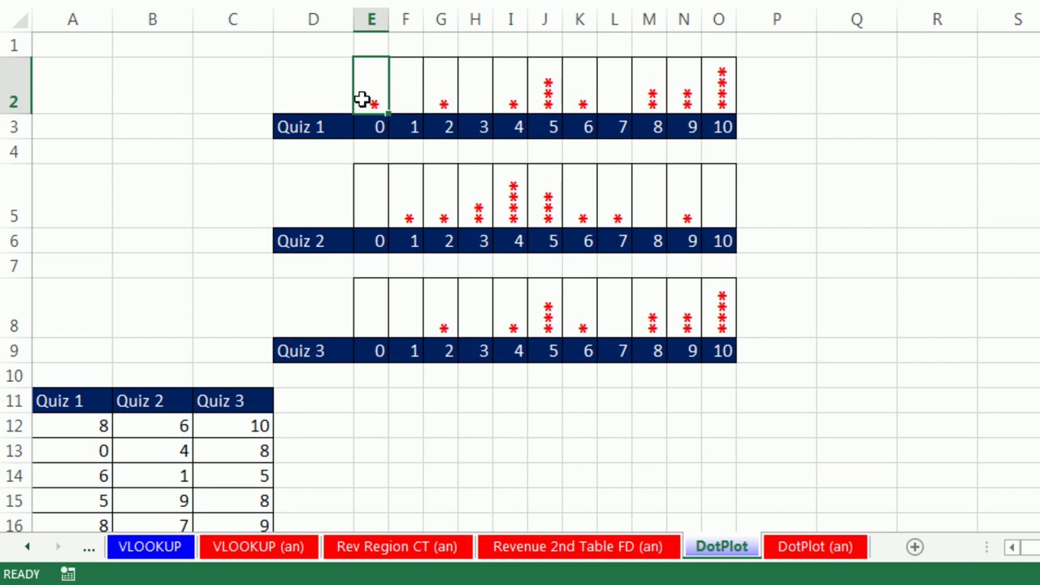
pyautogui.moveTo(389, 112); pyautogui.dragTo(731, 116)
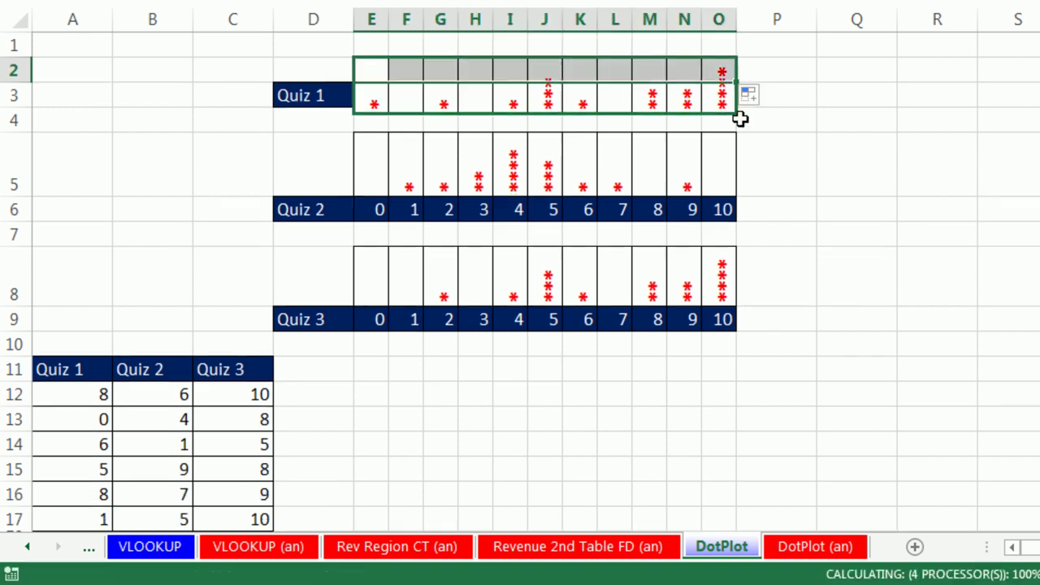
# Give dot plot rows 2, 5 and 8 the same height, slightly taller than row 8.
pyautogui.click(13, 70)
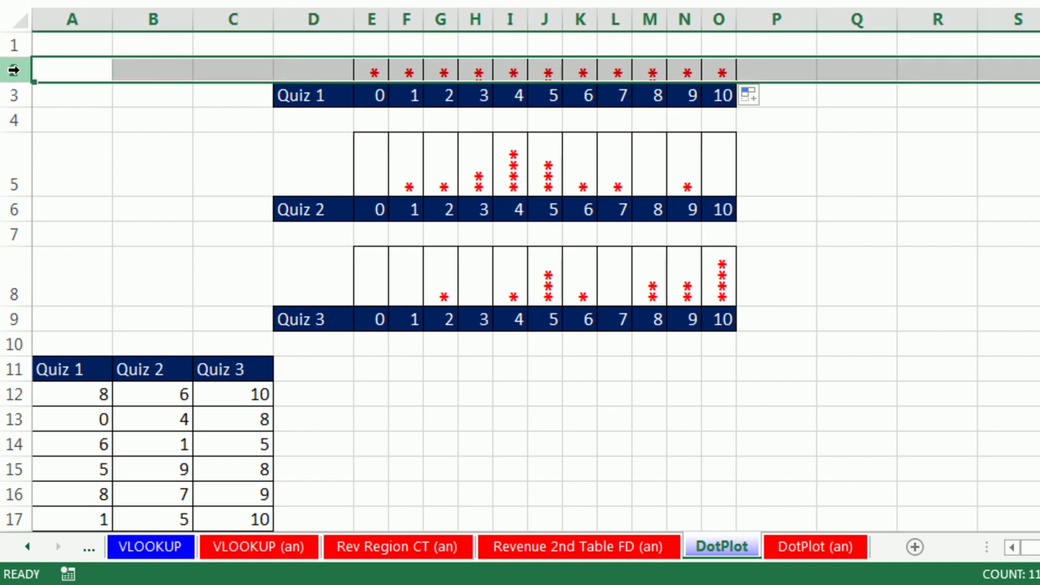
pyautogui.keyDown('ctrl'); pyautogui.click(8, 174); pyautogui.keyUp('ctrl')
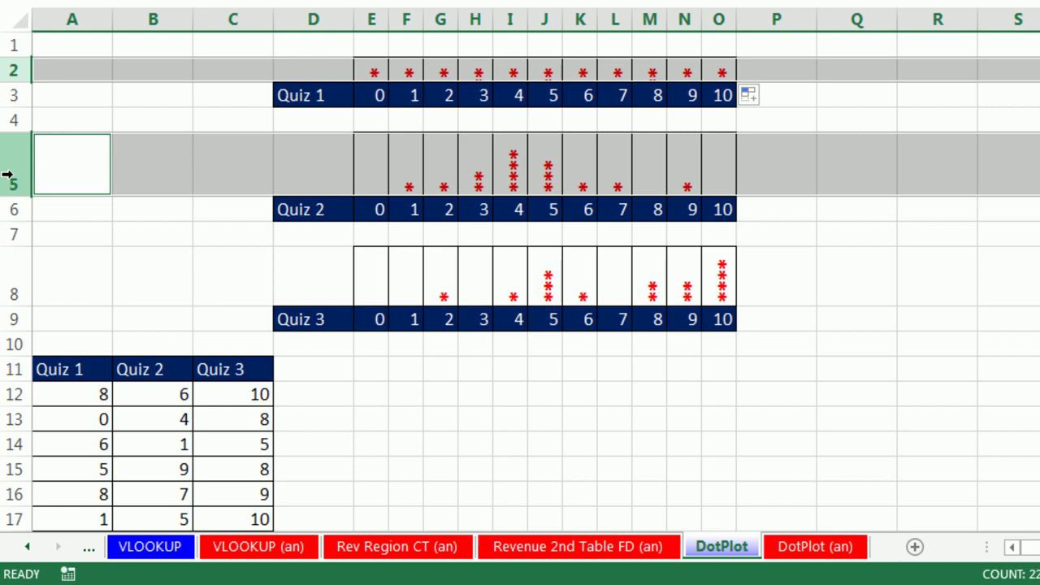
pyautogui.keyDown('ctrl'); pyautogui.click(8, 280); pyautogui.keyUp('ctrl')
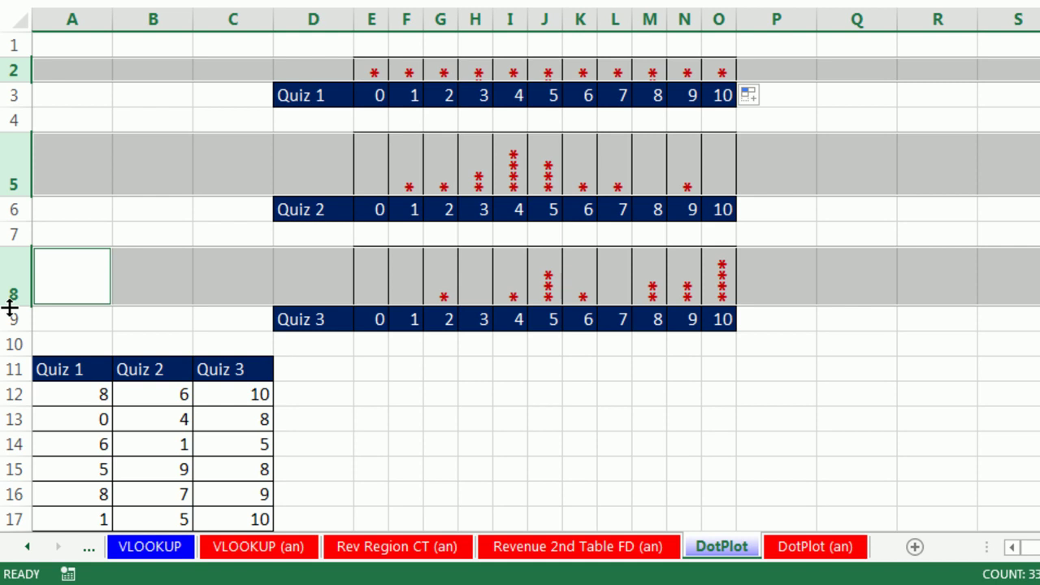
pyautogui.moveTo(10, 307); pyautogui.dragTo(11, 312)
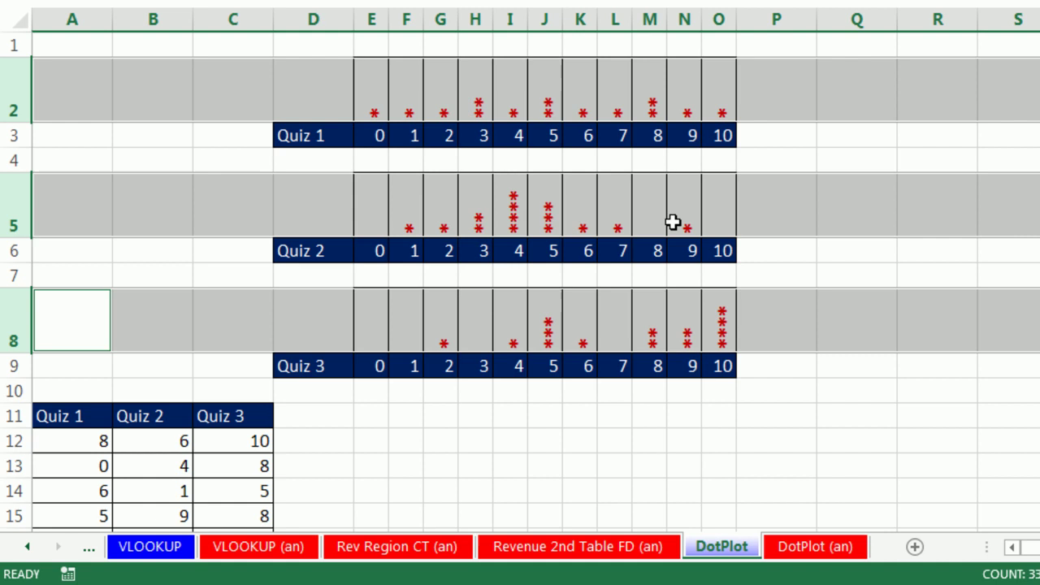
pyautogui.click(910, 213)
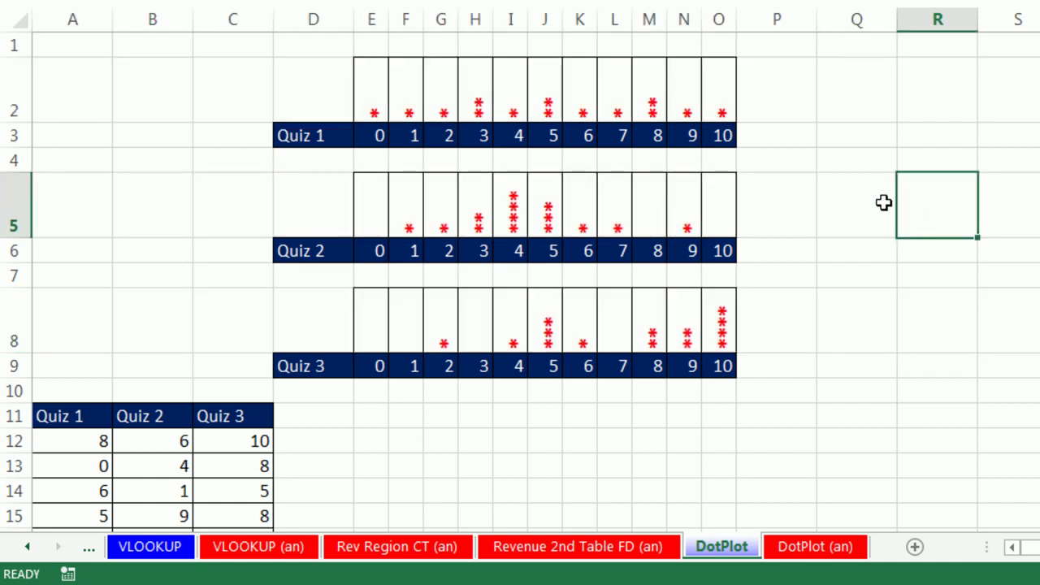
# Review the REPT and COUNTIFS formula and its referenced cells in E2.
pyautogui.doubleClick(367, 94)
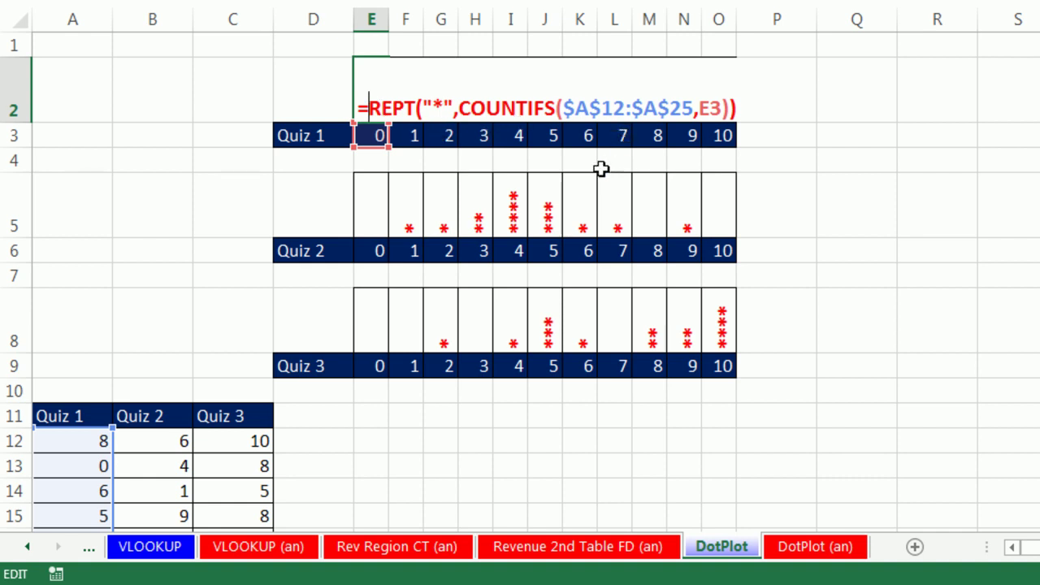
pyautogui.hotkey('ctrl', 'Return')
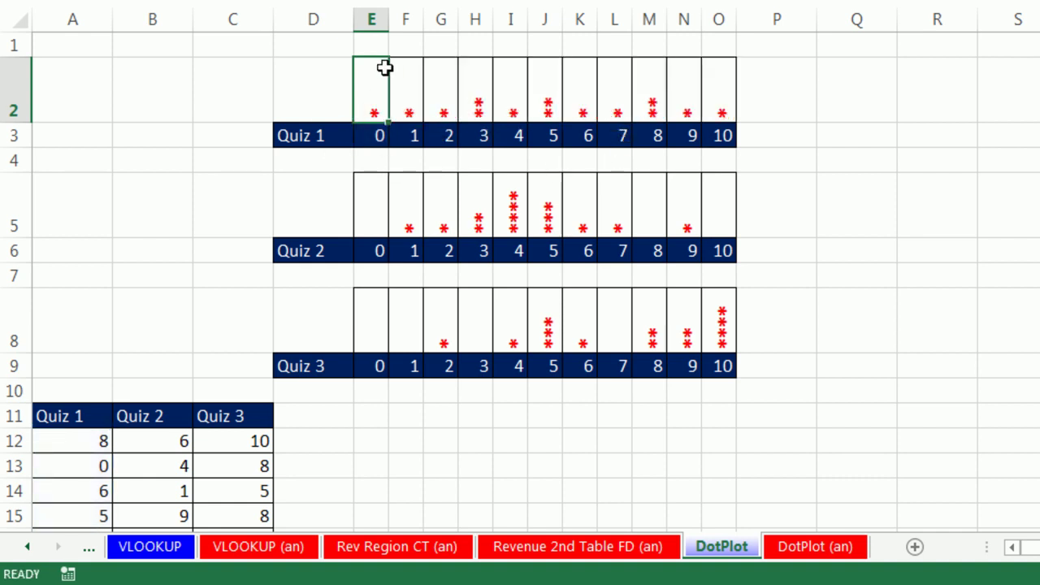